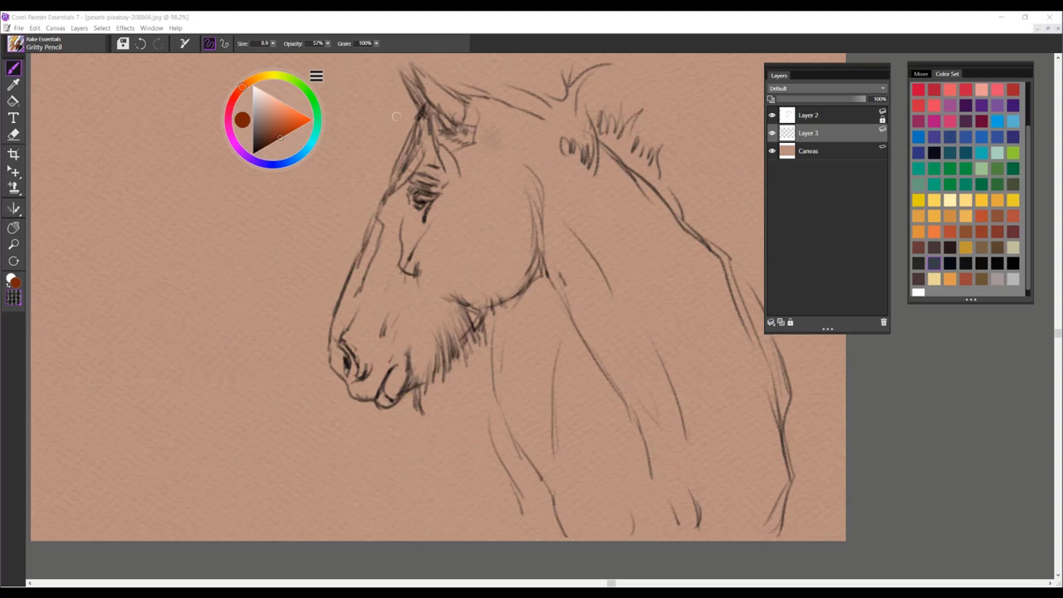
- Set the Gritty Pencil colour to black and darken the forelock strokes beside the ear and eye on Layer 2
{"action": "left_click", "coordinate": [275, 139]}
{"action": "left_click", "coordinate": [254, 155]}
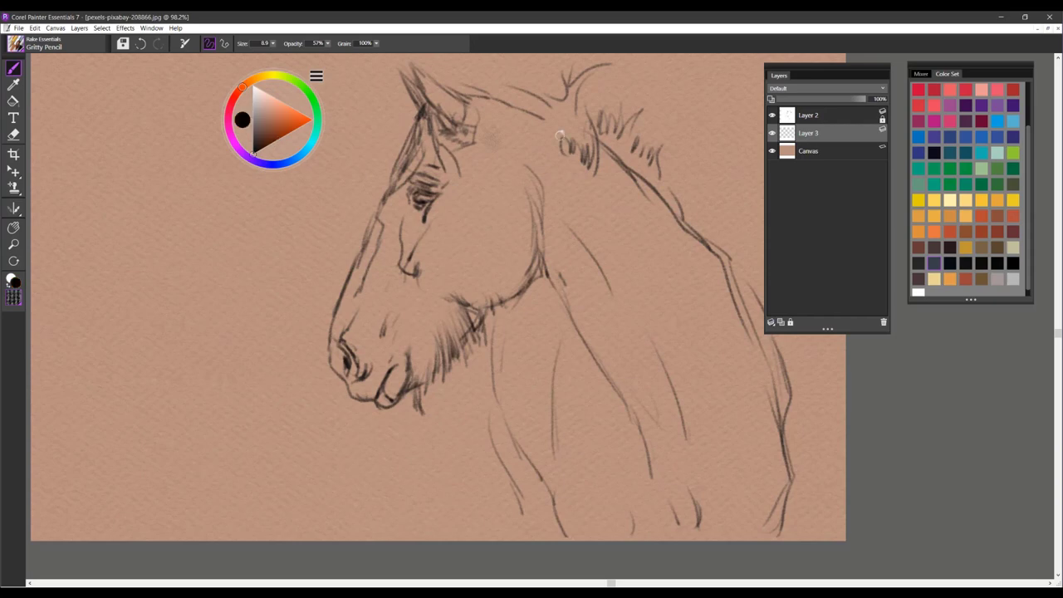
{"action": "left_click", "coordinate": [834, 117]}
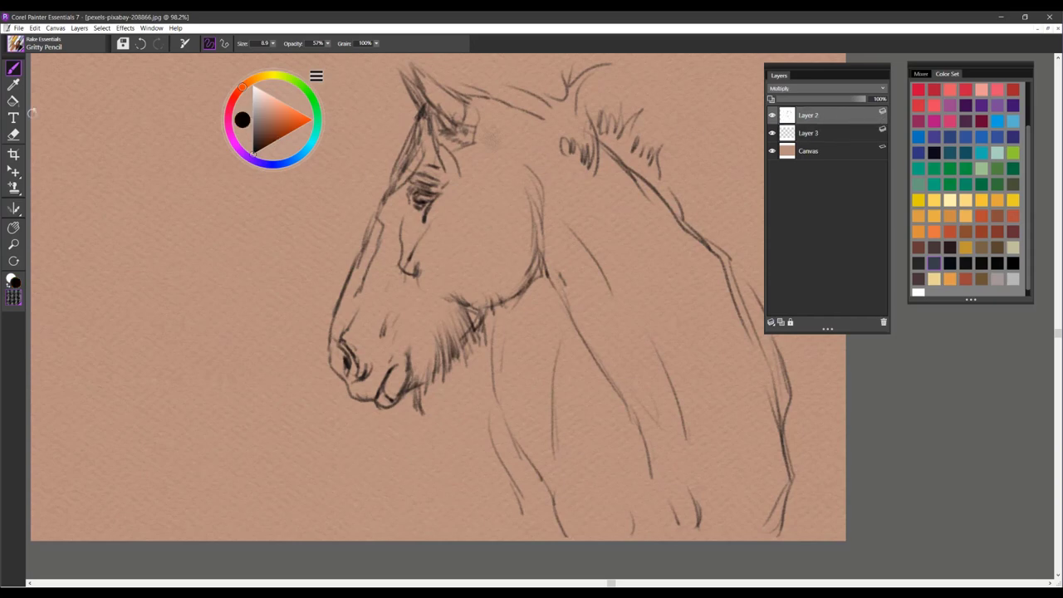
{"action": "mouse_move", "coordinate": [424, 111]}
{"action": "left_mouse_down"}
{"action": "mouse_move", "coordinate": [393, 176]}
{"action": "mouse_move", "coordinate": [419, 108]}
{"action": "mouse_move", "coordinate": [390, 171]}
{"action": "mouse_move", "coordinate": [421, 113]}
{"action": "mouse_move", "coordinate": [411, 172]}
{"action": "mouse_move", "coordinate": [408, 135]}
{"action": "left_mouse_up"}
{"action": "left_click_drag", "start_coordinate": [378, 199], "coordinate": [415, 122]}
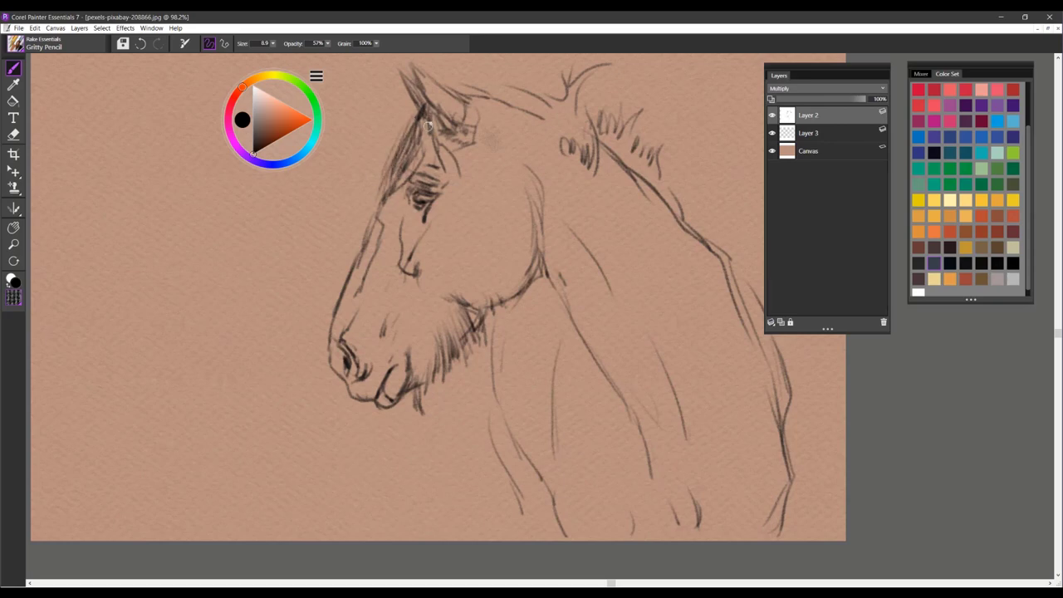
{"action": "left_click_drag", "start_coordinate": [405, 181], "coordinate": [392, 202]}
- Reinforce the head, jaw, muzzle and neck lines, add mane strokes along the crest, and switch to Layer 3
{"action": "left_click_drag", "start_coordinate": [465, 96], "coordinate": [511, 102]}
{"action": "left_click_drag", "start_coordinate": [528, 283], "coordinate": [483, 304]}
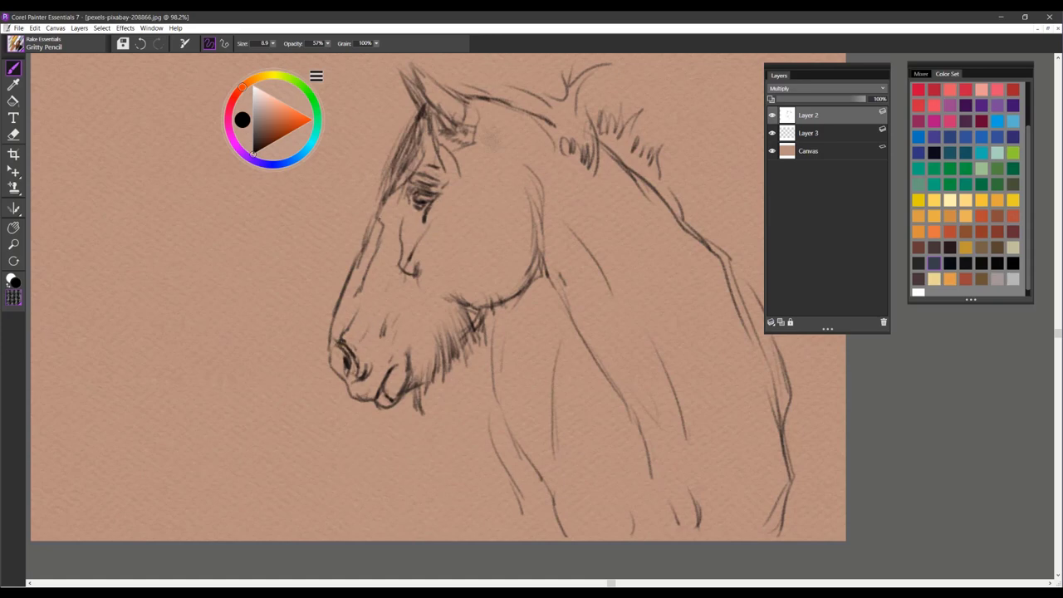
{"action": "left_click_drag", "start_coordinate": [357, 297], "coordinate": [339, 341]}
{"action": "mouse_move", "coordinate": [543, 281]}
{"action": "left_mouse_down"}
{"action": "mouse_move", "coordinate": [601, 385]}
{"action": "mouse_move", "coordinate": [656, 421]}
{"action": "left_mouse_up"}
{"action": "left_click_drag", "start_coordinate": [674, 169], "coordinate": [669, 199]}
{"action": "left_click_drag", "start_coordinate": [687, 178], "coordinate": [679, 214]}
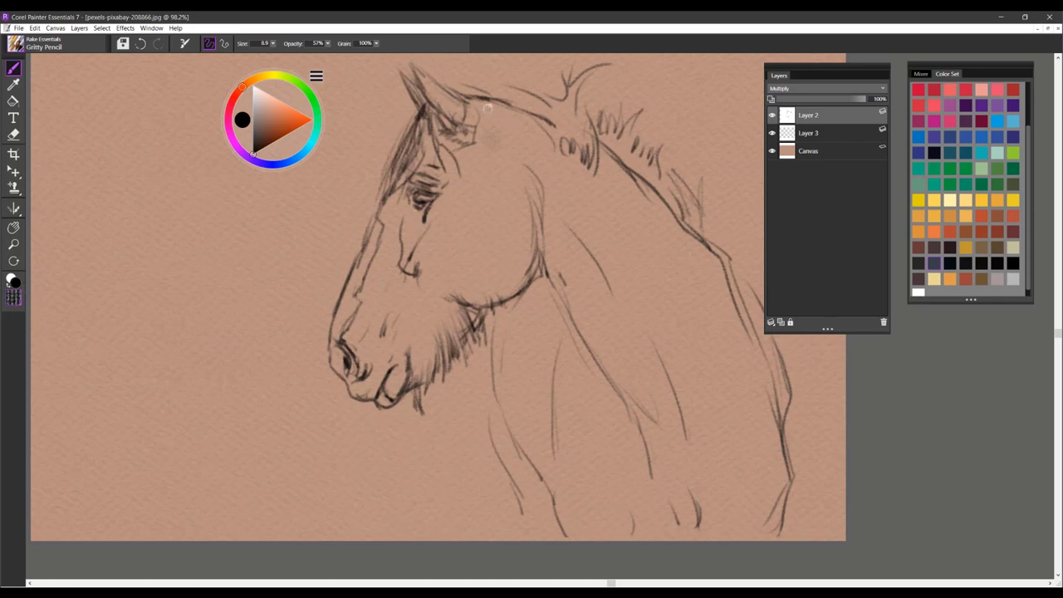
{"action": "left_click", "coordinate": [830, 133]}
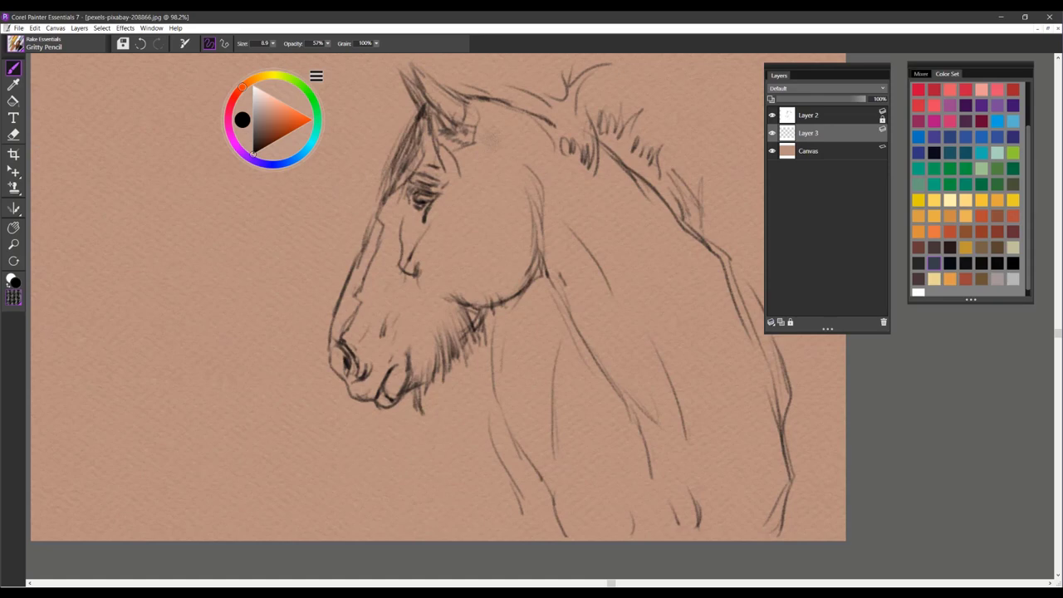
- Using the Blunt Gritty brush from Rake Essentials in dark maroon-brown, shade the horse's forehead, cheek and muzzle
{"action": "left_click", "coordinate": [22, 46]}
{"action": "left_click", "coordinate": [160, 119]}
{"action": "left_click", "coordinate": [1014, 235]}
{"action": "mouse_move", "coordinate": [444, 245]}
{"action": "left_mouse_down"}
{"action": "mouse_move", "coordinate": [452, 262]}
{"action": "mouse_move", "coordinate": [472, 256]}
{"action": "mouse_move", "coordinate": [470, 238]}
{"action": "mouse_move", "coordinate": [480, 278]}
{"action": "mouse_move", "coordinate": [493, 261]}
{"action": "mouse_move", "coordinate": [511, 267]}
{"action": "mouse_move", "coordinate": [506, 247]}
{"action": "mouse_move", "coordinate": [455, 283]}
{"action": "mouse_move", "coordinate": [502, 222]}
{"action": "mouse_move", "coordinate": [473, 187]}
{"action": "mouse_move", "coordinate": [448, 232]}
{"action": "mouse_move", "coordinate": [525, 258]}
{"action": "mouse_move", "coordinate": [447, 283]}
{"action": "mouse_move", "coordinate": [443, 318]}
{"action": "mouse_move", "coordinate": [423, 340]}
{"action": "mouse_move", "coordinate": [384, 347]}
{"action": "mouse_move", "coordinate": [397, 365]}
{"action": "mouse_move", "coordinate": [372, 378]}
{"action": "mouse_move", "coordinate": [390, 337]}
{"action": "mouse_move", "coordinate": [430, 309]}
{"action": "mouse_move", "coordinate": [458, 316]}
{"action": "mouse_move", "coordinate": [384, 313]}
{"action": "mouse_move", "coordinate": [361, 346]}
{"action": "mouse_move", "coordinate": [417, 288]}
{"action": "mouse_move", "coordinate": [437, 233]}
{"action": "mouse_move", "coordinate": [505, 139]}
{"action": "mouse_move", "coordinate": [494, 116]}
{"action": "mouse_move", "coordinate": [519, 195]}
{"action": "mouse_move", "coordinate": [505, 190]}
{"action": "left_mouse_up"}
{"action": "mouse_move", "coordinate": [479, 227]}
{"action": "left_mouse_down"}
{"action": "mouse_move", "coordinate": [475, 273]}
{"action": "mouse_move", "coordinate": [515, 283]}
{"action": "mouse_move", "coordinate": [531, 220]}
{"action": "left_mouse_up"}
{"action": "mouse_move", "coordinate": [408, 253]}
{"action": "left_mouse_down"}
{"action": "mouse_move", "coordinate": [358, 293]}
{"action": "mouse_move", "coordinate": [441, 209]}
{"action": "mouse_move", "coordinate": [528, 211]}
{"action": "left_mouse_up"}
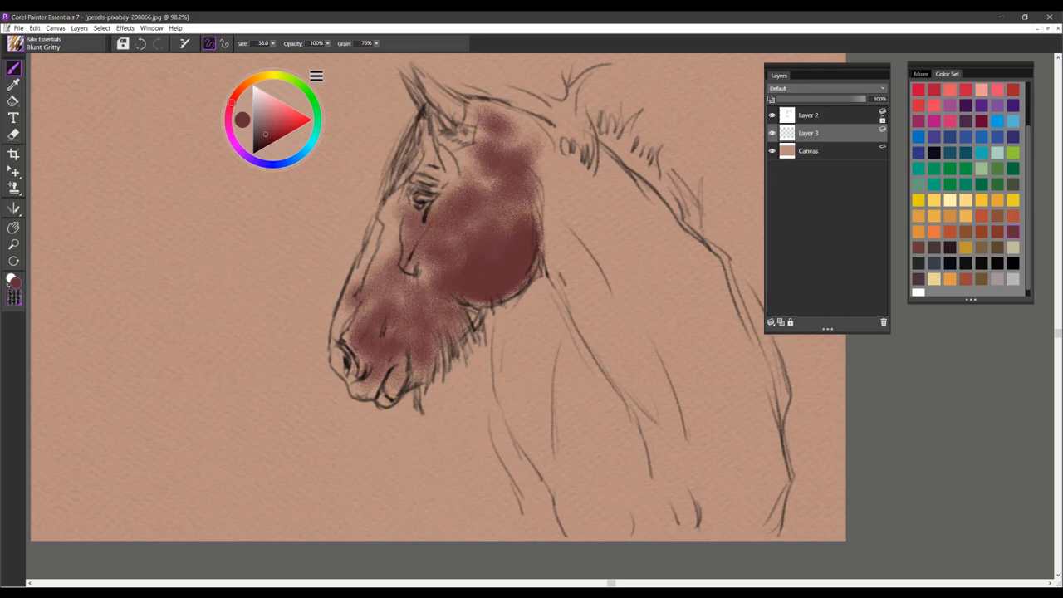
- Layer a warm reddish-brown swatch colour over the cheek and the area above the eye
{"action": "left_click", "coordinate": [964, 282]}
{"action": "left_click", "coordinate": [503, 242]}
{"action": "left_click_drag", "start_coordinate": [467, 174], "coordinate": [423, 152]}
- Paint test strokes on the empty area beside the muzzle with the Blunt Gritty brush at sizes from about 130 to 20
{"action": "mouse_move", "coordinate": [233, 247]}
{"action": "left_mouse_down"}
{"action": "mouse_move", "coordinate": [289, 212]}
{"action": "mouse_move", "coordinate": [222, 259]}
{"action": "left_mouse_up"}
{"action": "left_click_drag", "start_coordinate": [176, 216], "coordinate": [182, 224]}
{"action": "left_click_drag", "start_coordinate": [187, 272], "coordinate": [194, 269]}
{"action": "left_click_drag", "start_coordinate": [260, 238], "coordinate": [250, 246]}
{"action": "mouse_move", "coordinate": [230, 319]}
{"action": "left_mouse_down"}
{"action": "mouse_move", "coordinate": [253, 309]}
{"action": "mouse_move", "coordinate": [273, 320]}
{"action": "mouse_move", "coordinate": [260, 324]}
{"action": "left_mouse_up"}
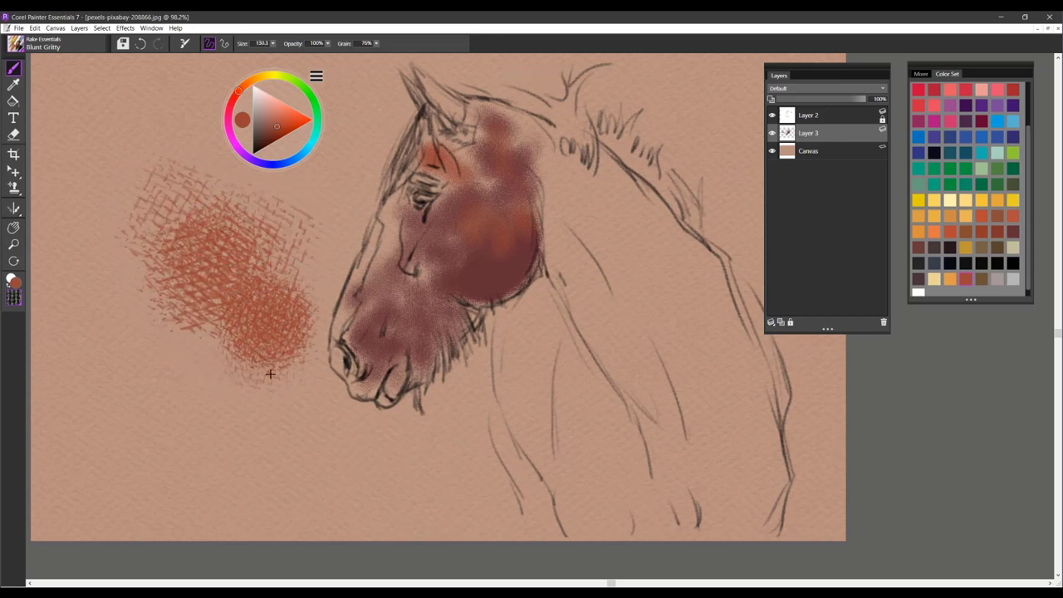
{"action": "left_click_drag", "start_coordinate": [271, 375], "coordinate": [283, 371]}
{"action": "left_click", "coordinate": [282, 400]}
{"action": "left_click", "coordinate": [303, 429]}
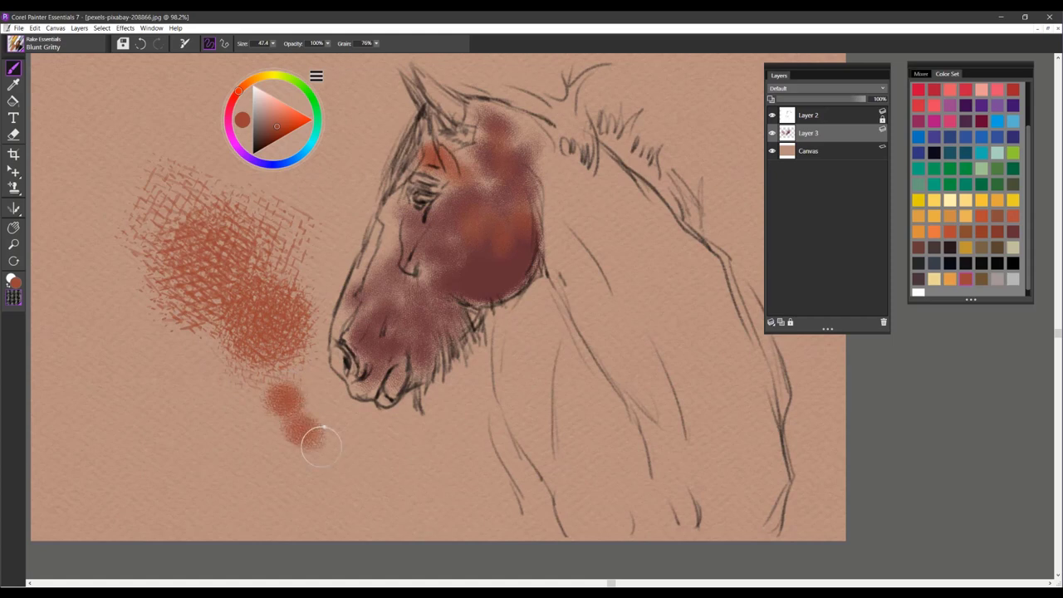
{"action": "left_click", "coordinate": [319, 453]}
{"action": "mouse_move", "coordinate": [338, 467]}
{"action": "left_mouse_down"}
{"action": "mouse_move", "coordinate": [342, 491]}
{"action": "mouse_move", "coordinate": [373, 522]}
{"action": "left_mouse_up"}
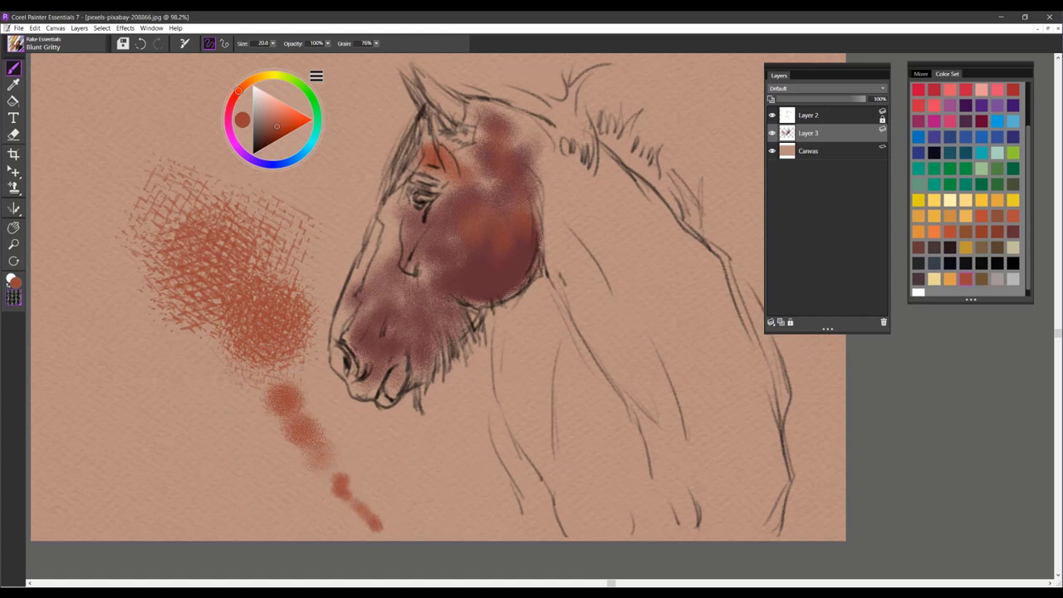
- Accent the jaw, eyelid, ear and nostril area in reddish brown at size 20, and clear all paint from Layer 3
{"action": "left_click_drag", "start_coordinate": [487, 267], "coordinate": [504, 284]}
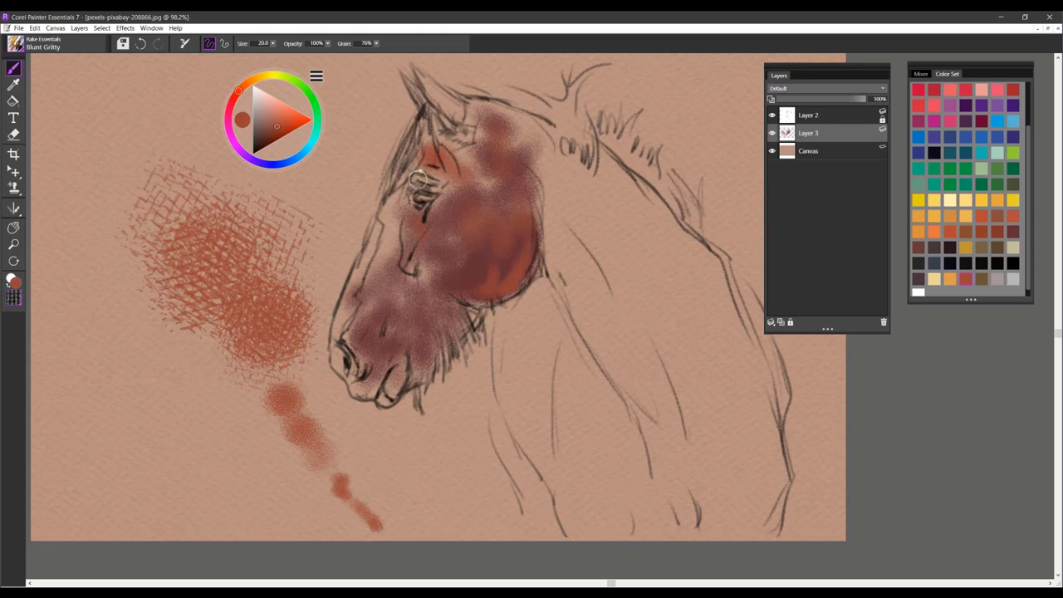
{"action": "left_click_drag", "start_coordinate": [418, 178], "coordinate": [439, 184]}
{"action": "mouse_move", "coordinate": [430, 82]}
{"action": "left_mouse_down"}
{"action": "mouse_move", "coordinate": [451, 115]}
{"action": "mouse_move", "coordinate": [431, 81]}
{"action": "left_mouse_up"}
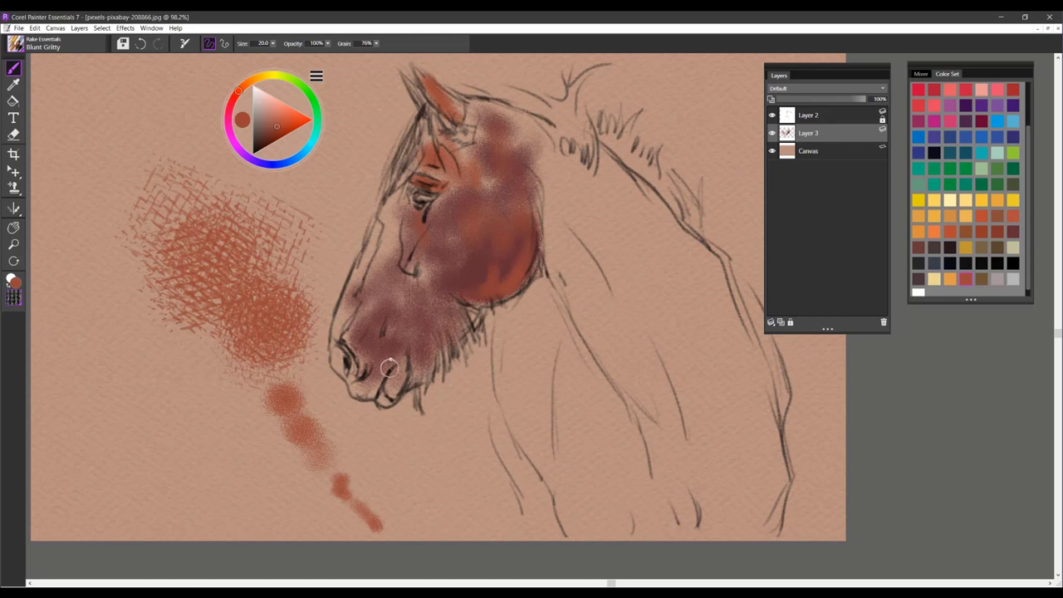
{"action": "left_click_drag", "start_coordinate": [384, 368], "coordinate": [375, 370]}
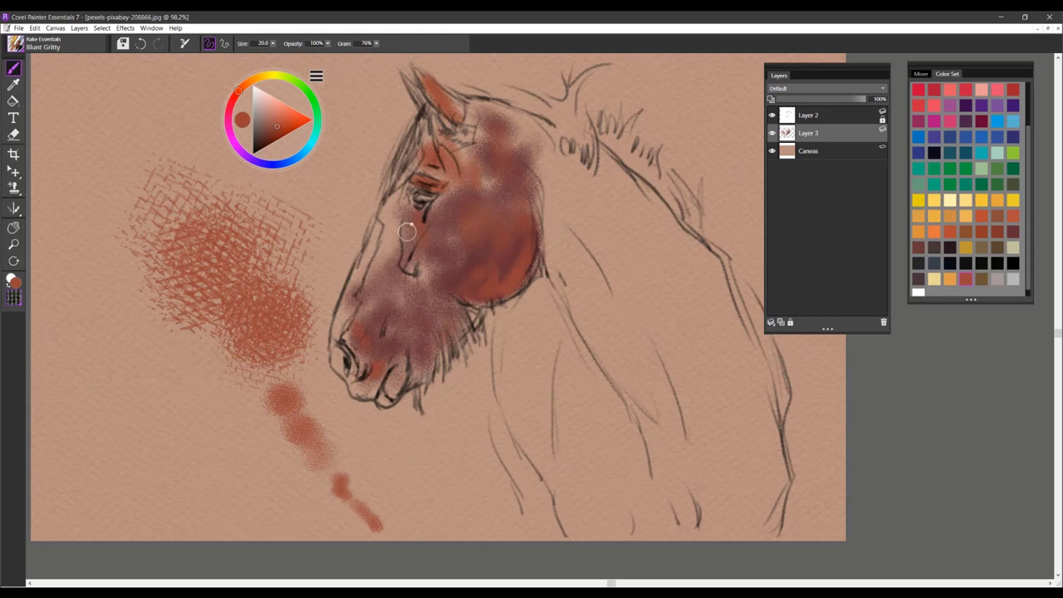
{"action": "key", "text": "ctrl+a"}
{"action": "key", "text": "Delete"}
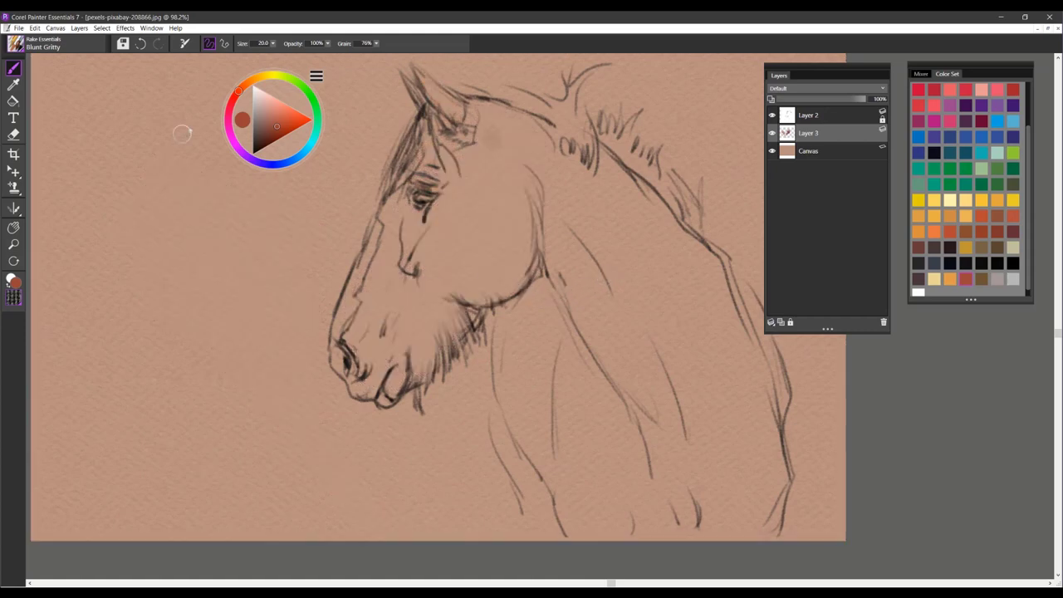
- Using the Cross Hatch brush in reddish brown, shade the rear cheek, the jaw and the area above the chin hair
{"action": "left_click", "coordinate": [16, 45]}
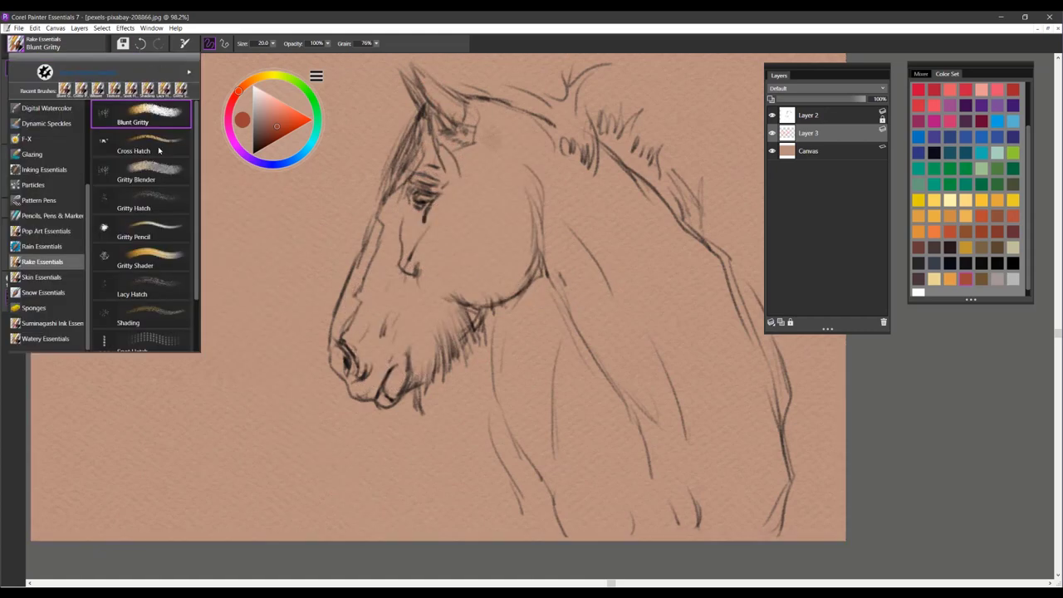
{"action": "left_click", "coordinate": [158, 150]}
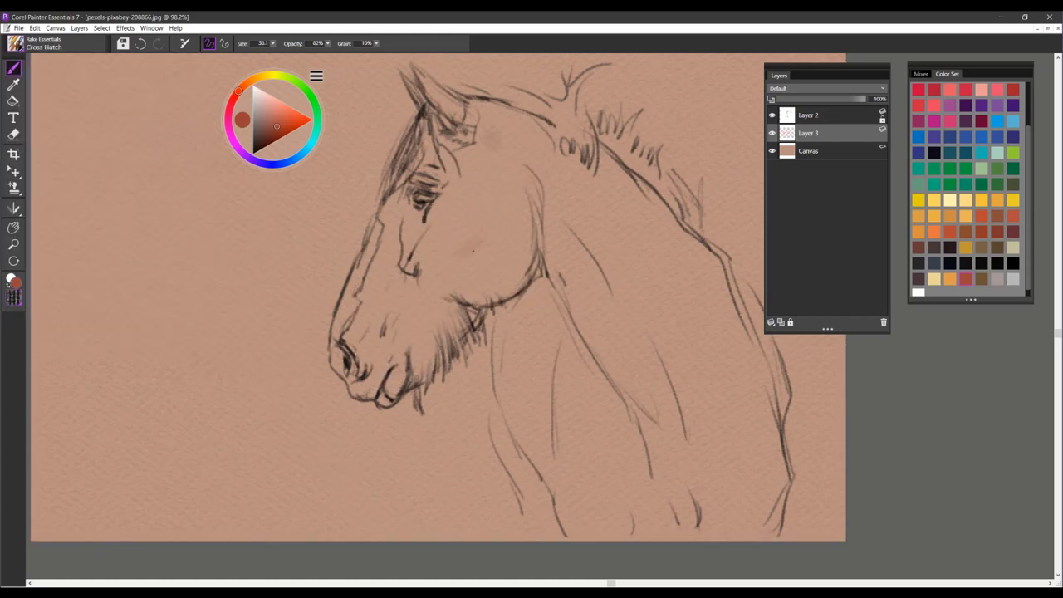
{"action": "mouse_move", "coordinate": [486, 263]}
{"action": "left_mouse_down"}
{"action": "mouse_move", "coordinate": [490, 276]}
{"action": "mouse_move", "coordinate": [519, 271]}
{"action": "mouse_move", "coordinate": [525, 241]}
{"action": "mouse_move", "coordinate": [508, 251]}
{"action": "mouse_move", "coordinate": [507, 284]}
{"action": "mouse_move", "coordinate": [462, 289]}
{"action": "left_mouse_up"}
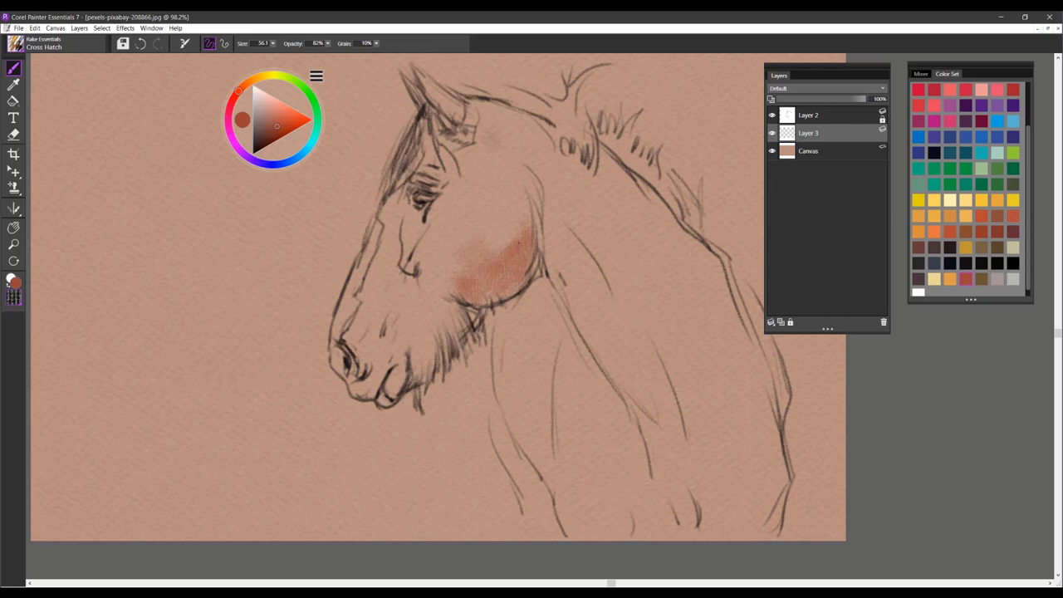
{"action": "left_click_drag", "start_coordinate": [540, 223], "coordinate": [515, 221]}
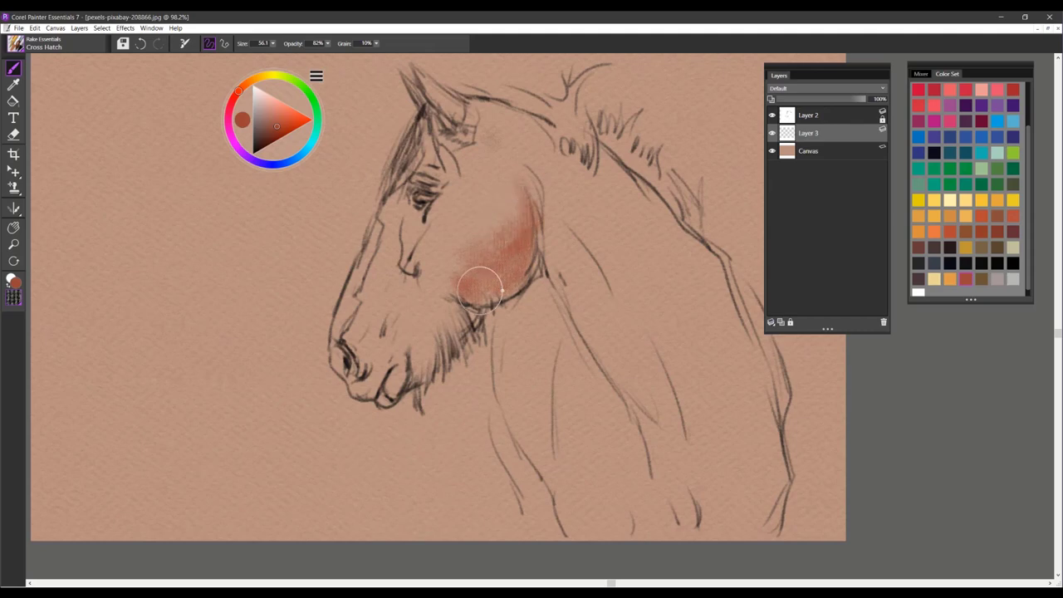
{"action": "left_click_drag", "start_coordinate": [461, 305], "coordinate": [424, 367]}
{"action": "left_click_drag", "start_coordinate": [434, 324], "coordinate": [416, 345]}
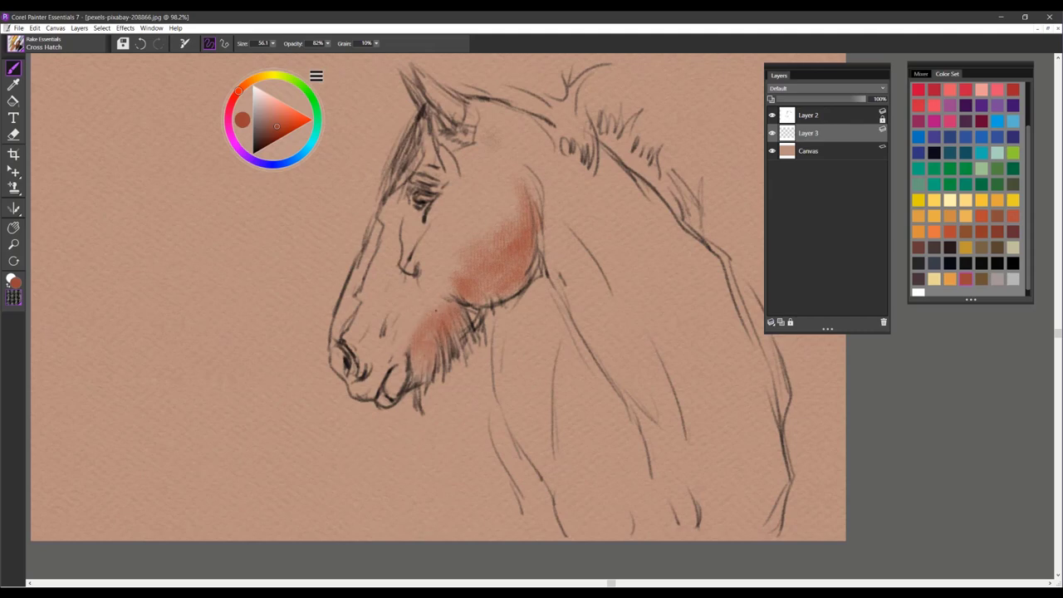
{"action": "left_click_drag", "start_coordinate": [464, 284], "coordinate": [451, 270]}
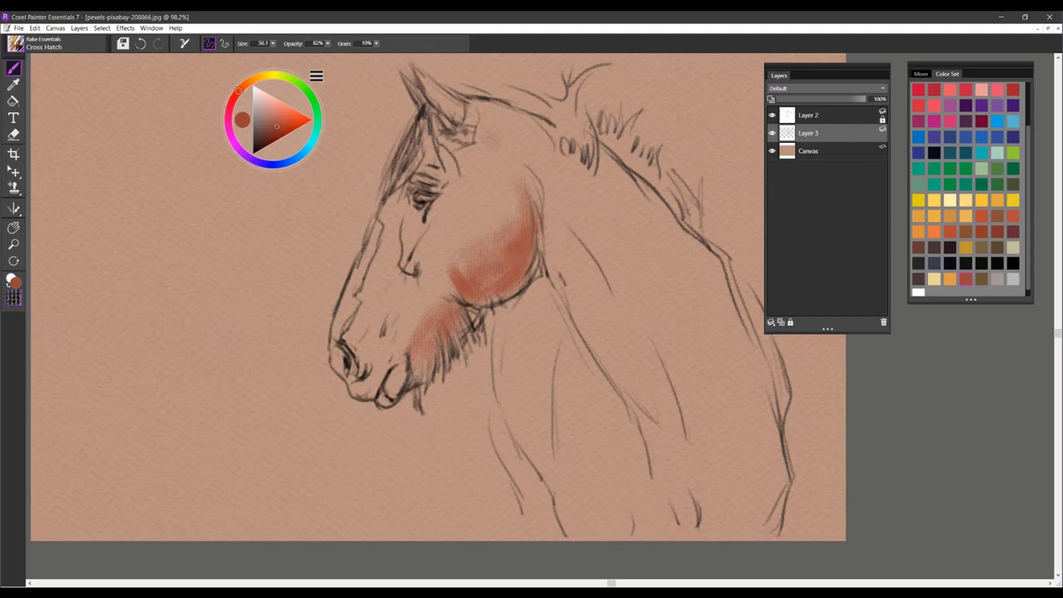
- Tint the cheek with light salmon, and deepen the forehead, cheek and lower jaw with dark red-brown cross-hatching
{"action": "left_click", "coordinate": [284, 107]}
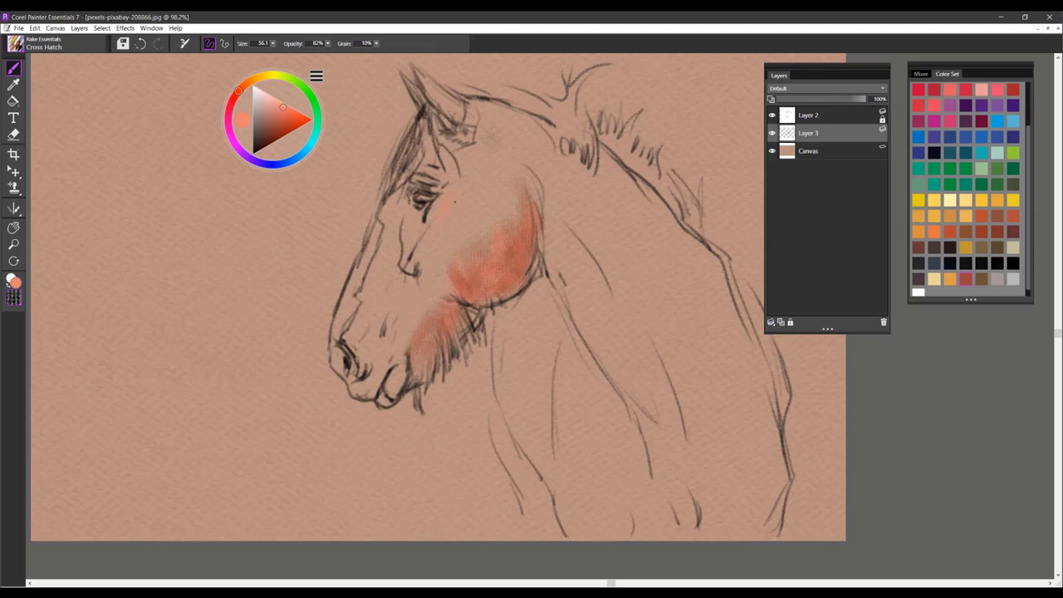
{"action": "left_click", "coordinate": [285, 136]}
{"action": "mouse_move", "coordinate": [448, 166]}
{"action": "left_mouse_down"}
{"action": "mouse_move", "coordinate": [425, 156]}
{"action": "mouse_move", "coordinate": [488, 137]}
{"action": "mouse_move", "coordinate": [485, 118]}
{"action": "mouse_move", "coordinate": [537, 116]}
{"action": "mouse_move", "coordinate": [495, 132]}
{"action": "mouse_move", "coordinate": [488, 105]}
{"action": "left_mouse_up"}
{"action": "mouse_move", "coordinate": [537, 131]}
{"action": "left_mouse_down"}
{"action": "mouse_move", "coordinate": [516, 140]}
{"action": "mouse_move", "coordinate": [543, 130]}
{"action": "mouse_move", "coordinate": [467, 126]}
{"action": "mouse_move", "coordinate": [530, 149]}
{"action": "mouse_move", "coordinate": [501, 163]}
{"action": "mouse_move", "coordinate": [524, 201]}
{"action": "mouse_move", "coordinate": [531, 182]}
{"action": "mouse_move", "coordinate": [486, 246]}
{"action": "mouse_move", "coordinate": [516, 191]}
{"action": "mouse_move", "coordinate": [504, 274]}
{"action": "mouse_move", "coordinate": [486, 297]}
{"action": "mouse_move", "coordinate": [525, 252]}
{"action": "mouse_move", "coordinate": [516, 278]}
{"action": "mouse_move", "coordinate": [491, 297]}
{"action": "mouse_move", "coordinate": [478, 276]}
{"action": "mouse_move", "coordinate": [533, 224]}
{"action": "mouse_move", "coordinate": [533, 200]}
{"action": "mouse_move", "coordinate": [511, 224]}
{"action": "left_mouse_up"}
{"action": "mouse_move", "coordinate": [462, 311]}
{"action": "left_mouse_down"}
{"action": "mouse_move", "coordinate": [419, 356]}
{"action": "mouse_move", "coordinate": [424, 345]}
{"action": "left_mouse_up"}
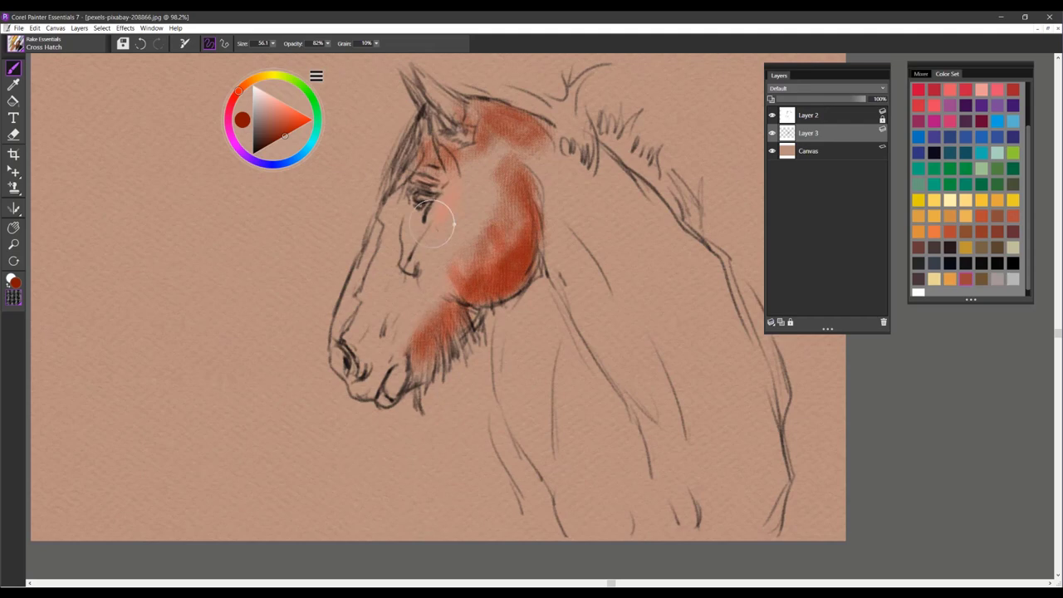
- Shade below the eye, test the Cross Hatch brush at size 111.2 beside the head, and clear all paint from Layer 3
{"action": "mouse_move", "coordinate": [429, 229]}
{"action": "left_mouse_down"}
{"action": "mouse_move", "coordinate": [425, 219]}
{"action": "mouse_move", "coordinate": [453, 199]}
{"action": "mouse_move", "coordinate": [454, 221]}
{"action": "left_mouse_up"}
{"action": "left_click_drag", "start_coordinate": [409, 252], "coordinate": [449, 227]}
{"action": "mouse_move", "coordinate": [258, 261]}
{"action": "left_mouse_down"}
{"action": "mouse_move", "coordinate": [264, 252]}
{"action": "mouse_move", "coordinate": [230, 248]}
{"action": "mouse_move", "coordinate": [280, 261]}
{"action": "mouse_move", "coordinate": [288, 280]}
{"action": "mouse_move", "coordinate": [279, 292]}
{"action": "mouse_move", "coordinate": [312, 300]}
{"action": "left_mouse_up"}
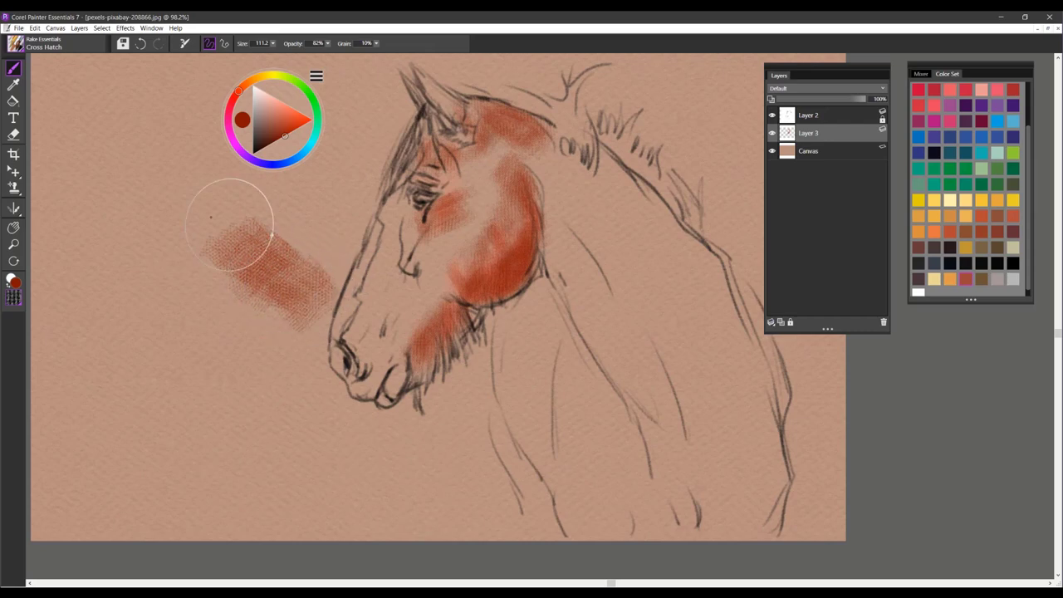
{"action": "mouse_move", "coordinate": [214, 218]}
{"action": "left_mouse_down"}
{"action": "mouse_move", "coordinate": [213, 208]}
{"action": "mouse_move", "coordinate": [215, 231]}
{"action": "mouse_move", "coordinate": [194, 221]}
{"action": "left_mouse_up"}
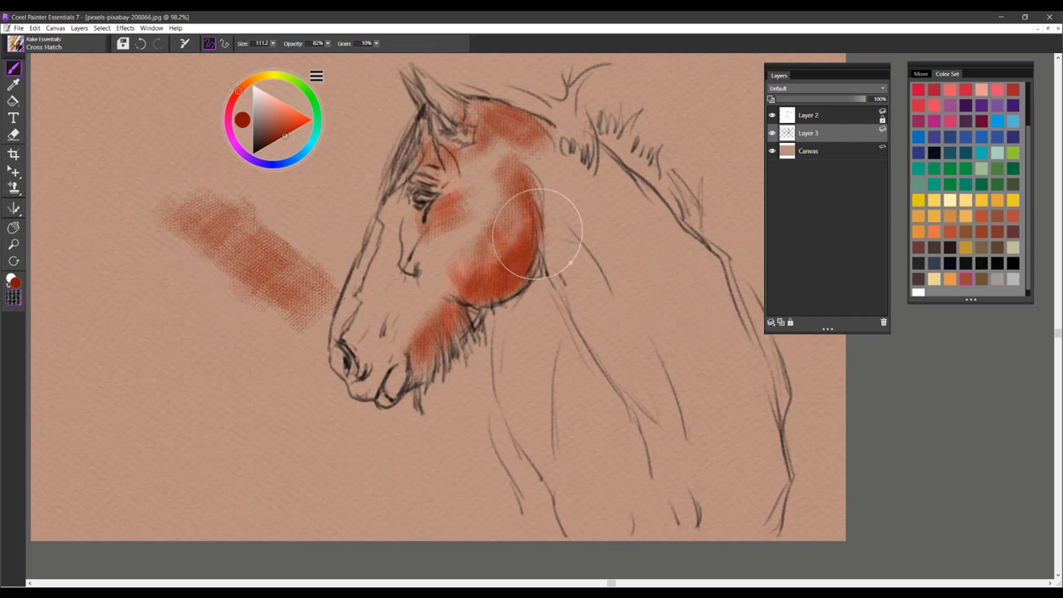
{"action": "key", "text": "ctrl+a"}
{"action": "key", "text": "Delete"}
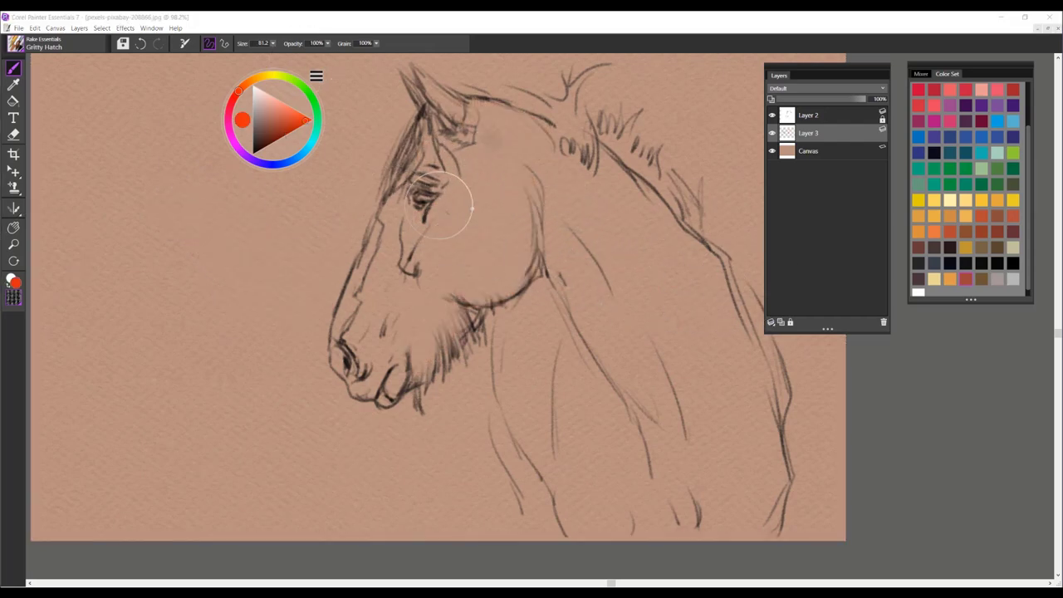
- Using the Gritty Hatch brush, dab bright orange on the cheek and paint a large blackish-brown test patch beside the head
{"action": "left_click", "coordinate": [444, 237]}
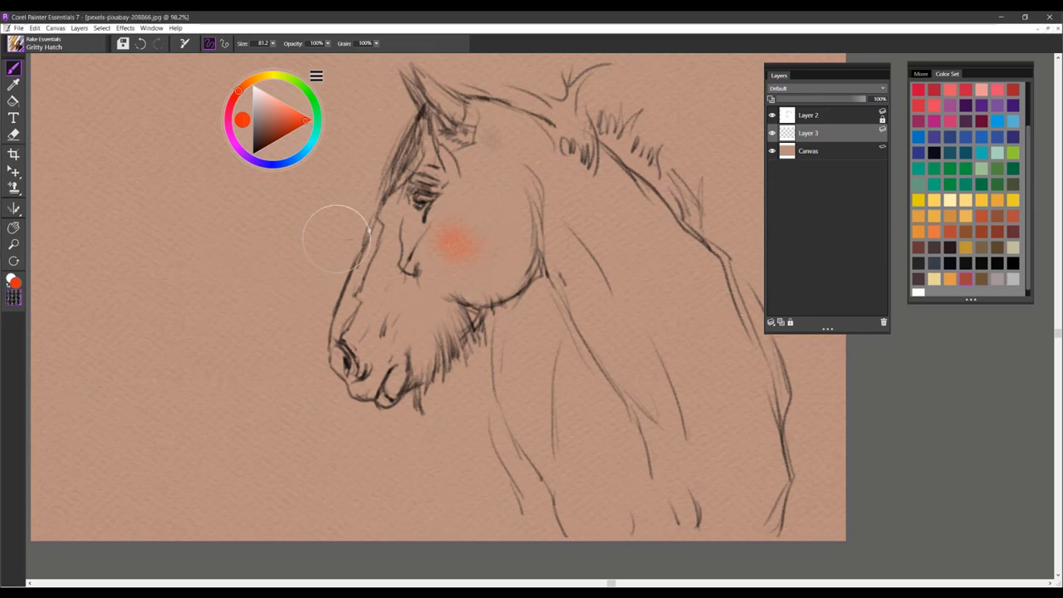
{"action": "left_click", "coordinate": [259, 149]}
{"action": "mouse_move", "coordinate": [194, 264]}
{"action": "left_mouse_down"}
{"action": "mouse_move", "coordinate": [233, 233]}
{"action": "mouse_move", "coordinate": [221, 257]}
{"action": "mouse_move", "coordinate": [254, 257]}
{"action": "mouse_move", "coordinate": [202, 230]}
{"action": "mouse_move", "coordinate": [266, 253]}
{"action": "mouse_move", "coordinate": [241, 307]}
{"action": "mouse_move", "coordinate": [200, 291]}
{"action": "mouse_move", "coordinate": [233, 286]}
{"action": "mouse_move", "coordinate": [203, 282]}
{"action": "mouse_move", "coordinate": [236, 307]}
{"action": "mouse_move", "coordinate": [217, 270]}
{"action": "mouse_move", "coordinate": [251, 312]}
{"action": "left_mouse_up"}
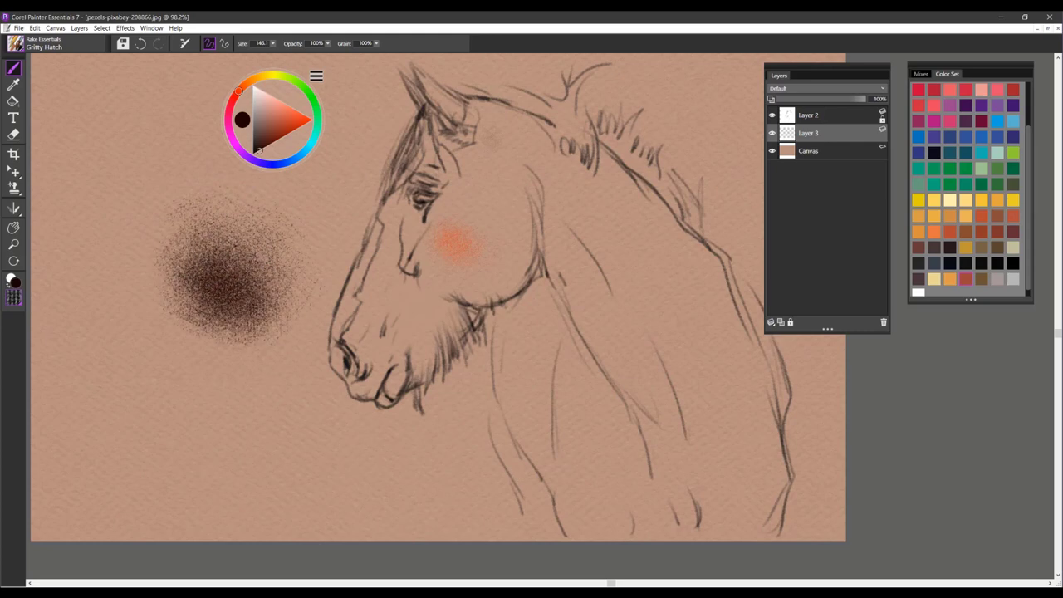
{"action": "mouse_move", "coordinate": [266, 299]}
{"action": "left_mouse_down"}
{"action": "mouse_move", "coordinate": [199, 334]}
{"action": "mouse_move", "coordinate": [261, 340]}
{"action": "mouse_move", "coordinate": [294, 320]}
{"action": "mouse_move", "coordinate": [286, 274]}
{"action": "left_mouse_up"}
{"action": "mouse_move", "coordinate": [182, 240]}
{"action": "left_mouse_down"}
{"action": "mouse_move", "coordinate": [145, 249]}
{"action": "mouse_move", "coordinate": [133, 274]}
{"action": "mouse_move", "coordinate": [154, 286]}
{"action": "mouse_move", "coordinate": [141, 266]}
{"action": "left_mouse_up"}
- Shade the rear cheek, jaw and chin area in reddish brown with the Gritty Hatch brush
{"action": "left_click", "coordinate": [237, 285], "text": "alt"}
{"action": "mouse_move", "coordinate": [444, 248]}
{"action": "left_mouse_down"}
{"action": "mouse_move", "coordinate": [490, 255]}
{"action": "mouse_move", "coordinate": [527, 225]}
{"action": "mouse_move", "coordinate": [514, 264]}
{"action": "mouse_move", "coordinate": [461, 281]}
{"action": "left_mouse_up"}
{"action": "left_click", "coordinate": [997, 232]}
{"action": "left_click_drag", "start_coordinate": [510, 207], "coordinate": [521, 174]}
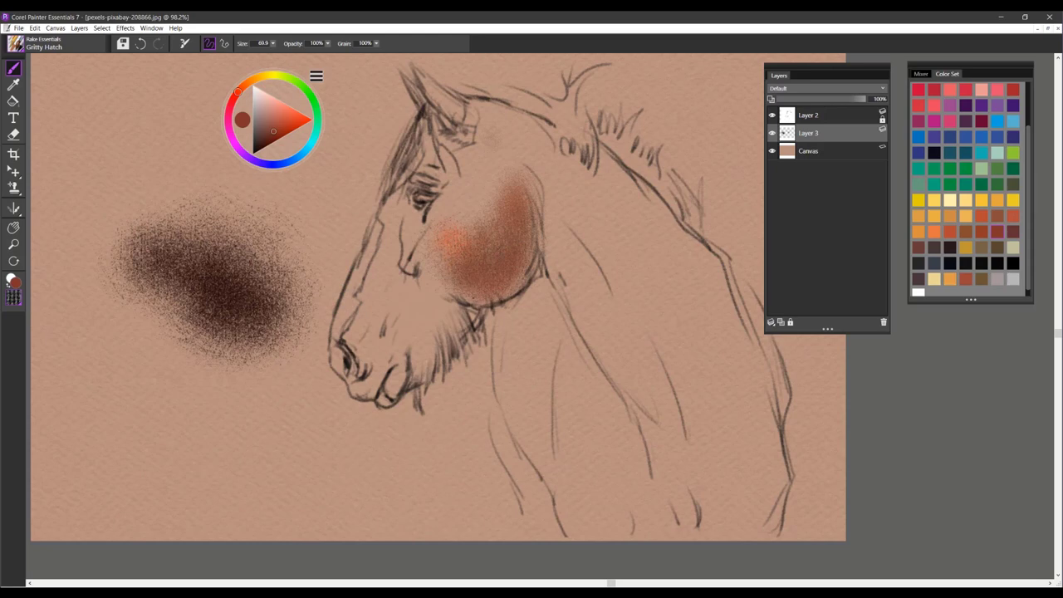
{"action": "mouse_move", "coordinate": [454, 290]}
{"action": "left_mouse_down"}
{"action": "mouse_move", "coordinate": [442, 319]}
{"action": "mouse_move", "coordinate": [433, 308]}
{"action": "left_mouse_up"}
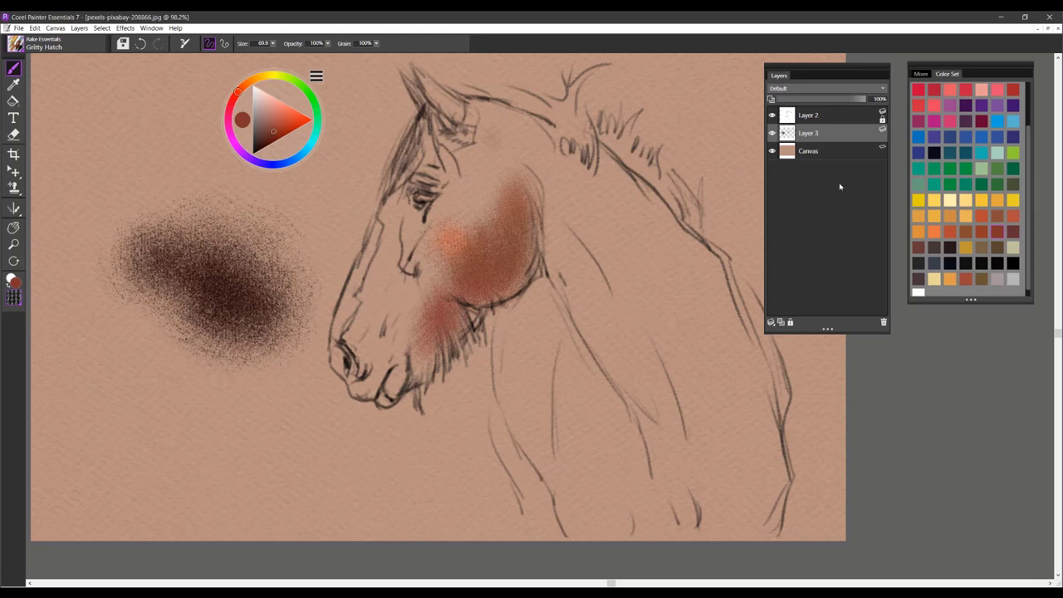
- Stipple a muted greenish beige over the upper cheek and the dark test patch
{"action": "left_click", "coordinate": [1014, 248]}
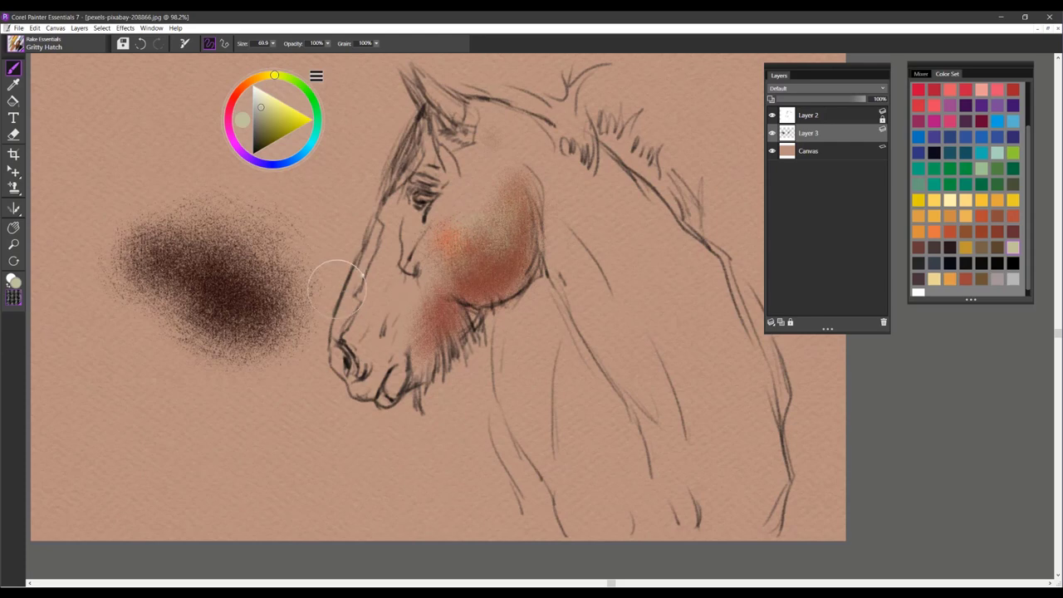
{"action": "mouse_move", "coordinate": [261, 295]}
{"action": "left_mouse_down"}
{"action": "mouse_move", "coordinate": [195, 274]}
{"action": "mouse_move", "coordinate": [178, 253]}
{"action": "left_mouse_up"}
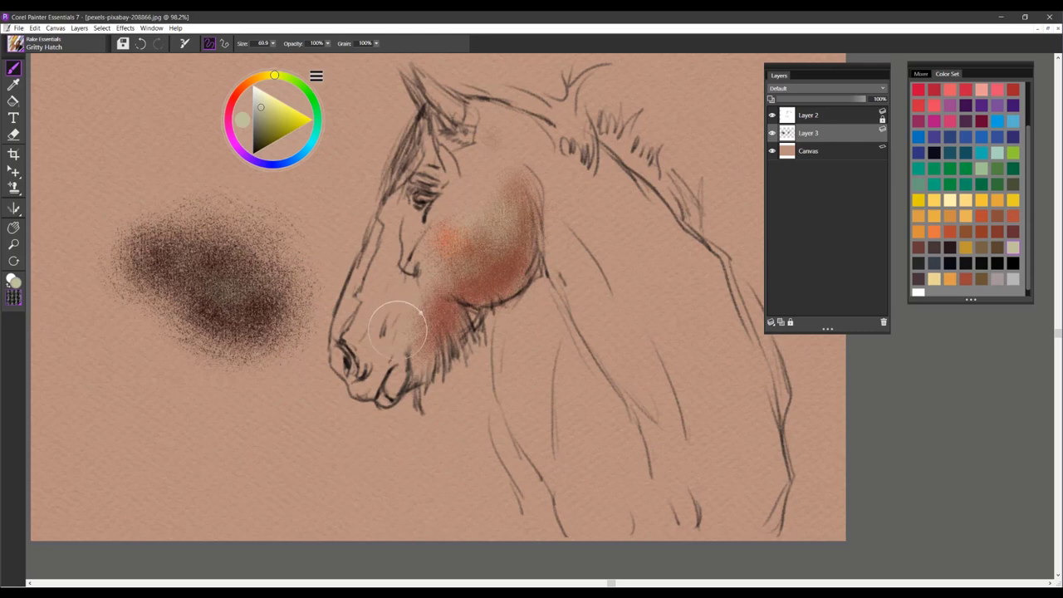
- Sample the cheek's reddish brown and use the Gritty Shader brush to shade around the eye, the cheek and the upper neck
{"action": "left_click", "coordinate": [490, 277], "text": "alt"}
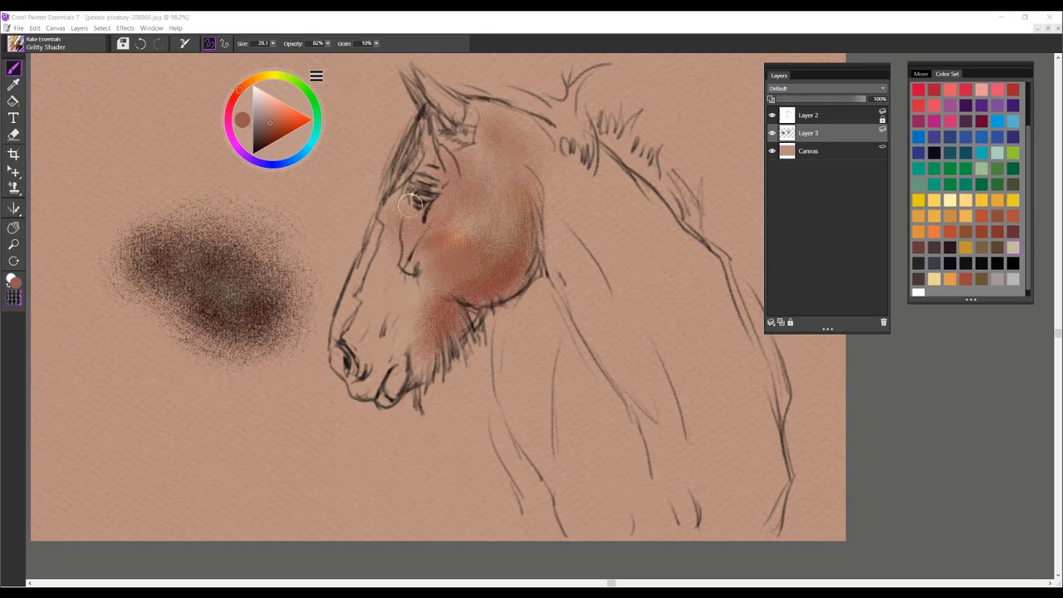
{"action": "left_click_drag", "start_coordinate": [445, 159], "coordinate": [433, 165]}
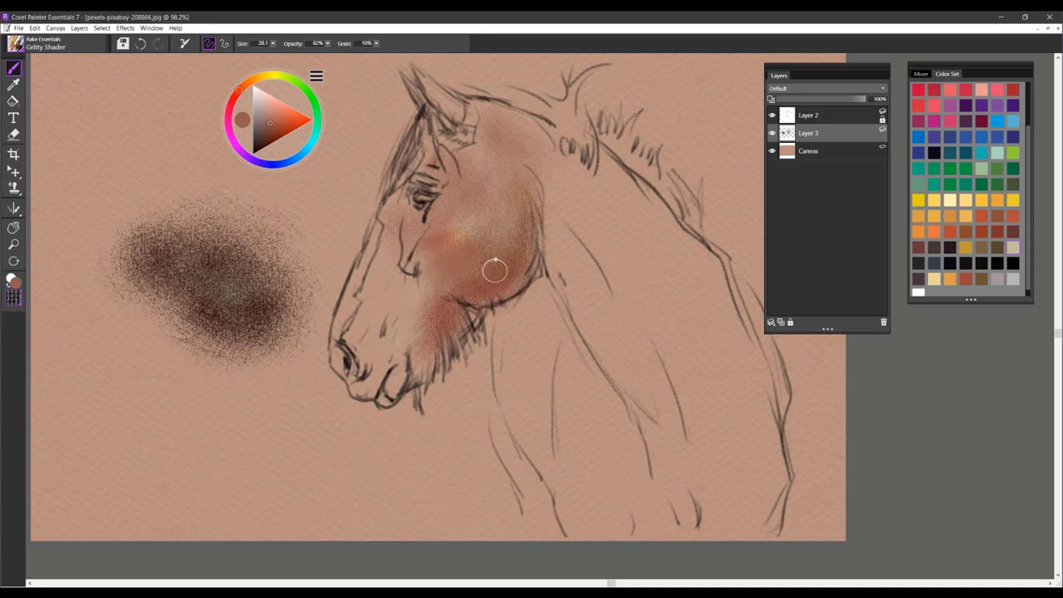
{"action": "left_click_drag", "start_coordinate": [497, 254], "coordinate": [561, 251]}
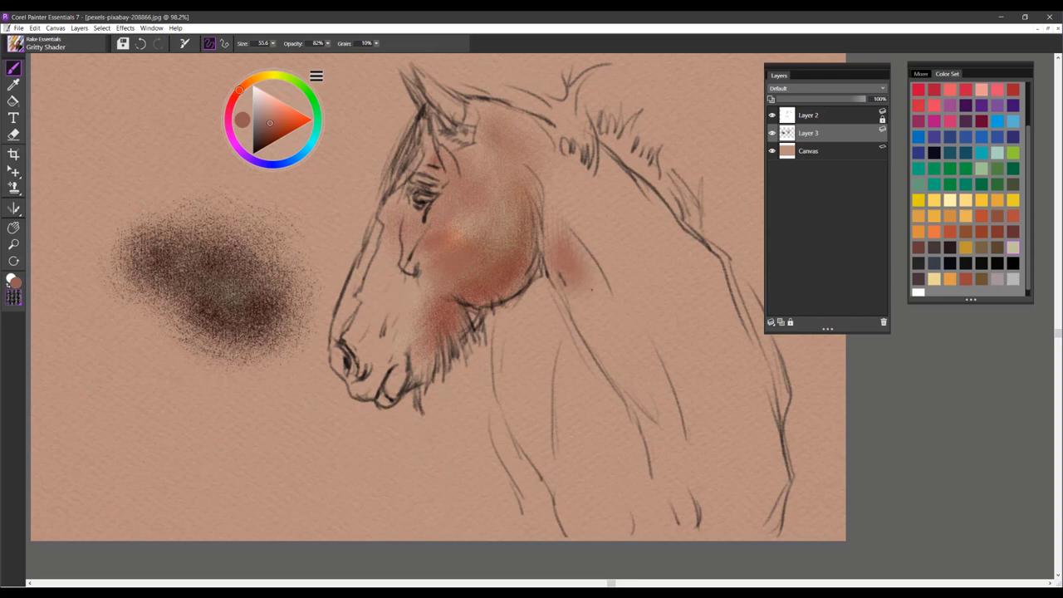
{"action": "left_click_drag", "start_coordinate": [605, 291], "coordinate": [592, 309]}
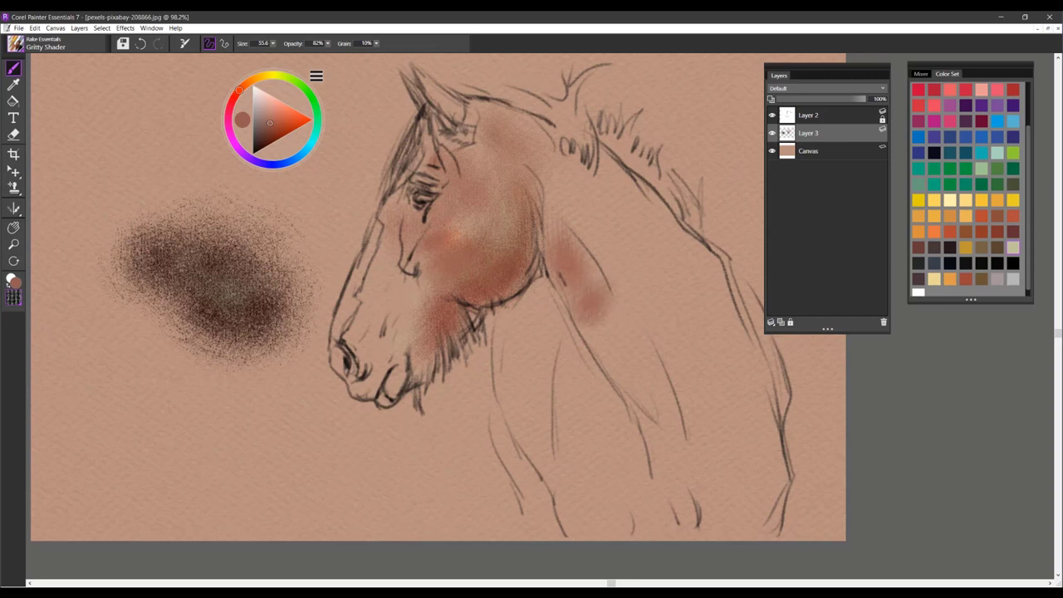
- Shade the upper neck, the rear cheek and the lower face in dark reddish brown with the Gritty Shader brush
{"action": "left_click", "coordinate": [1013, 247]}
{"action": "left_click", "coordinate": [918, 247]}
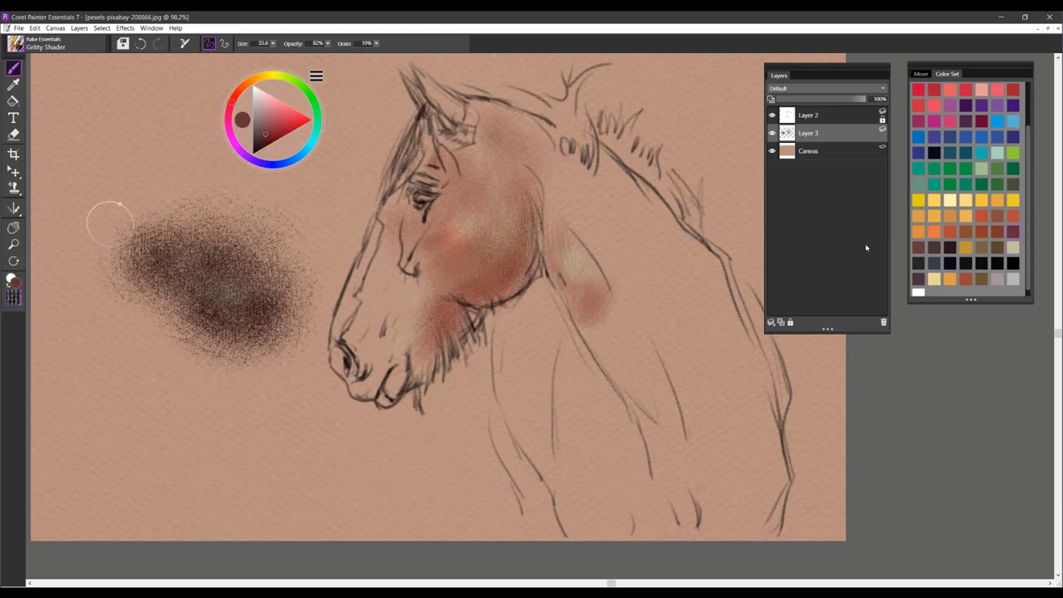
{"action": "mouse_move", "coordinate": [576, 266]}
{"action": "left_mouse_down"}
{"action": "mouse_move", "coordinate": [554, 231]}
{"action": "mouse_move", "coordinate": [591, 258]}
{"action": "mouse_move", "coordinate": [579, 306]}
{"action": "mouse_move", "coordinate": [601, 290]}
{"action": "mouse_move", "coordinate": [572, 295]}
{"action": "mouse_move", "coordinate": [616, 367]}
{"action": "left_mouse_up"}
{"action": "mouse_move", "coordinate": [617, 322]}
{"action": "left_mouse_down"}
{"action": "mouse_move", "coordinate": [627, 307]}
{"action": "mouse_move", "coordinate": [612, 327]}
{"action": "mouse_move", "coordinate": [628, 368]}
{"action": "mouse_move", "coordinate": [615, 298]}
{"action": "mouse_move", "coordinate": [576, 240]}
{"action": "mouse_move", "coordinate": [465, 284]}
{"action": "mouse_move", "coordinate": [473, 264]}
{"action": "left_mouse_up"}
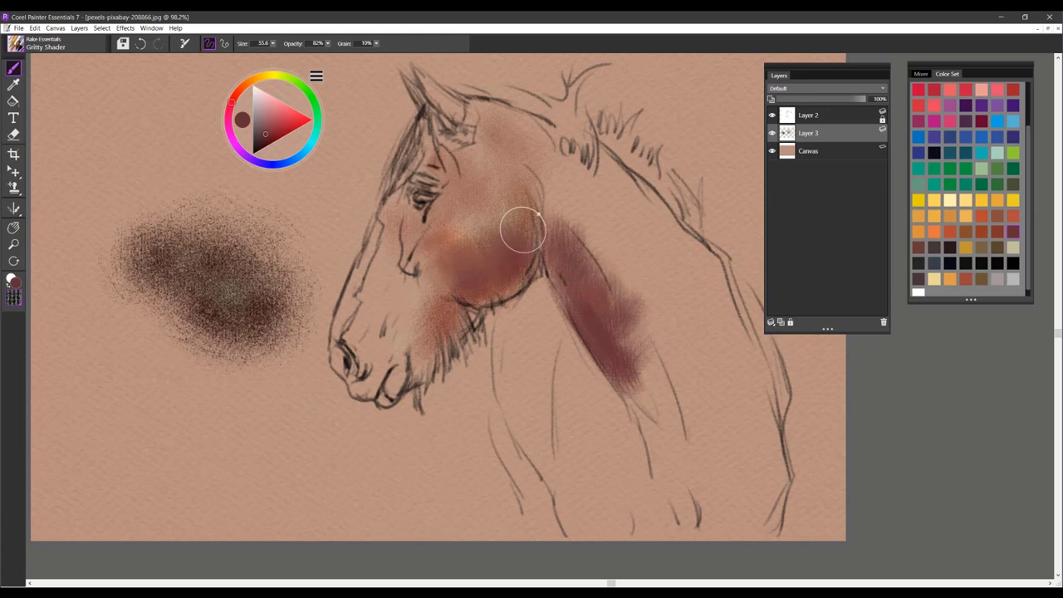
{"action": "mouse_move", "coordinate": [523, 214]}
{"action": "left_mouse_down"}
{"action": "mouse_move", "coordinate": [540, 234]}
{"action": "mouse_move", "coordinate": [490, 234]}
{"action": "left_mouse_up"}
{"action": "mouse_move", "coordinate": [425, 286]}
{"action": "left_mouse_down"}
{"action": "mouse_move", "coordinate": [437, 308]}
{"action": "mouse_move", "coordinate": [410, 353]}
{"action": "mouse_move", "coordinate": [397, 262]}
{"action": "left_mouse_up"}
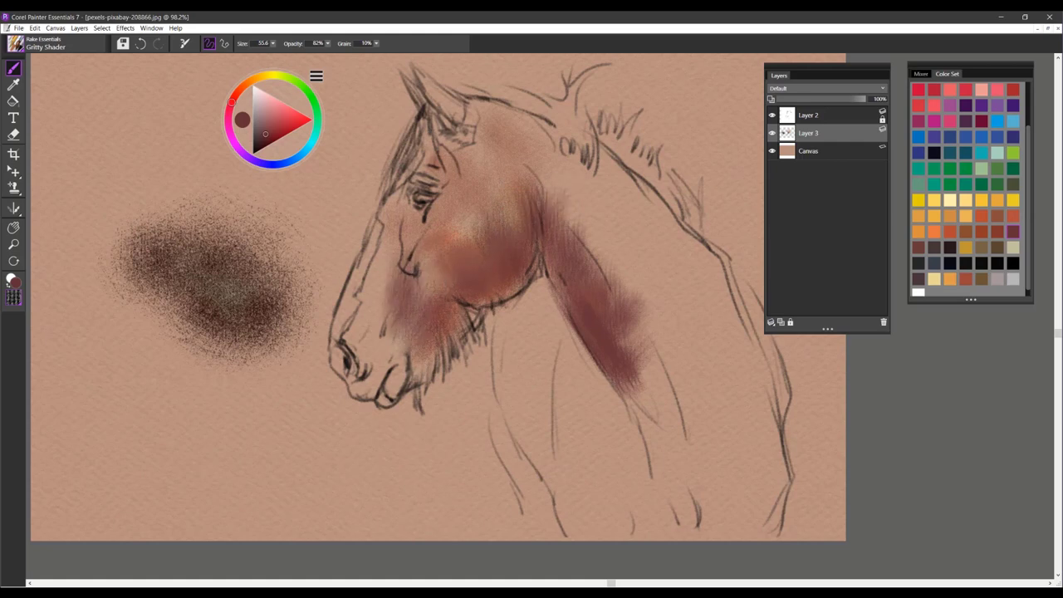
- Sample the reddish brown on the face and shade the nose, cheek, back of the head and upper neck with it
{"action": "left_click", "coordinate": [408, 279], "text": "alt"}
{"action": "left_click_drag", "start_coordinate": [382, 297], "coordinate": [383, 270]}
{"action": "left_click_drag", "start_coordinate": [413, 236], "coordinate": [498, 220]}
{"action": "left_click_drag", "start_coordinate": [531, 135], "coordinate": [546, 150]}
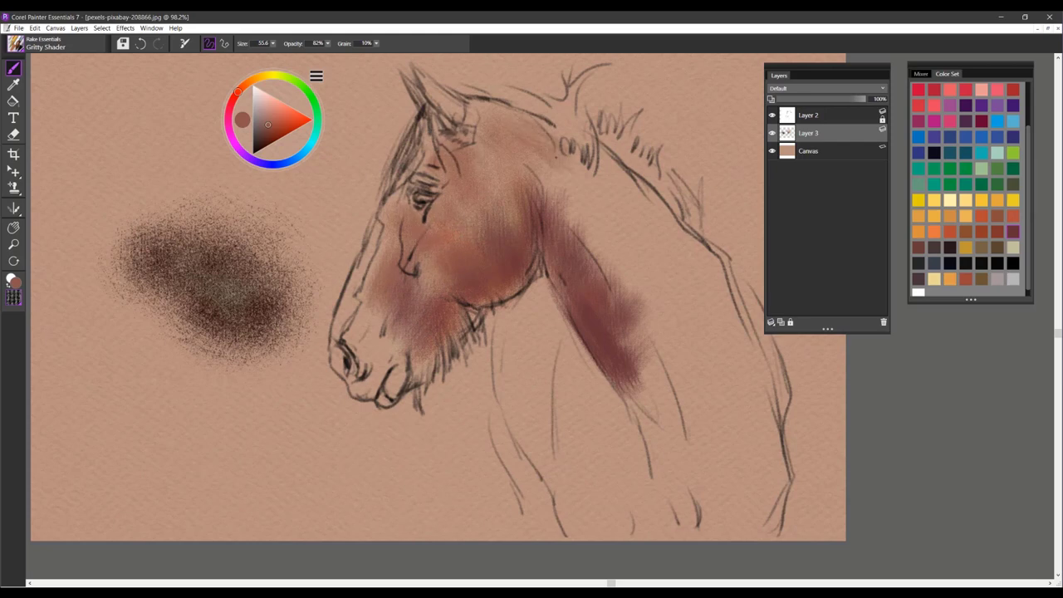
{"action": "mouse_move", "coordinate": [591, 241]}
{"action": "left_mouse_down"}
{"action": "mouse_move", "coordinate": [635, 241]}
{"action": "mouse_move", "coordinate": [611, 233]}
{"action": "left_mouse_up"}
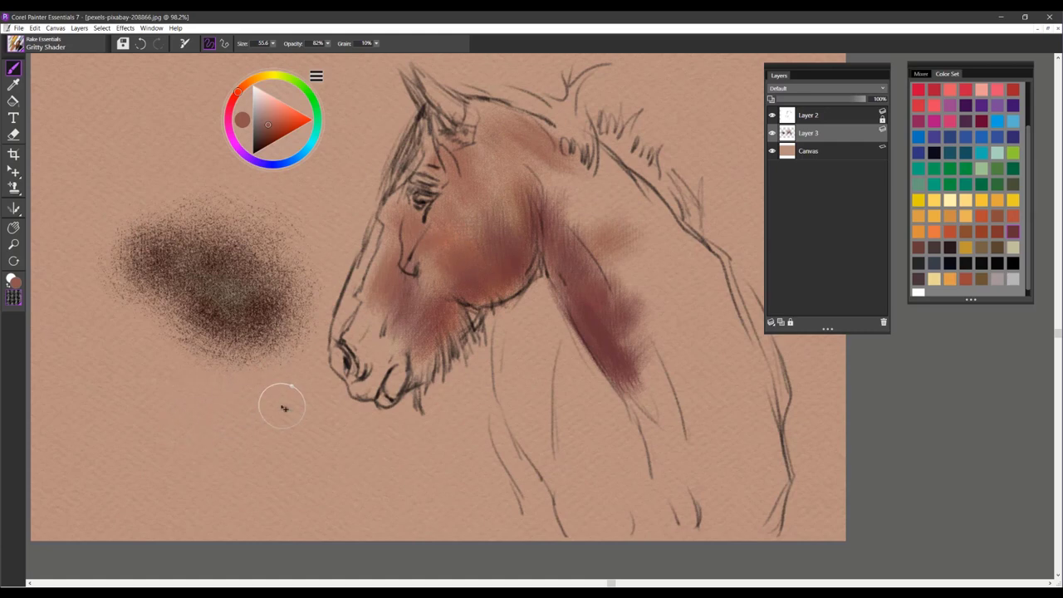
- Clear all colouring from Layer 3 and brush test strokes on the empty area beside the head
{"action": "key", "text": "ctrl+a"}
{"action": "key", "text": "Delete"}
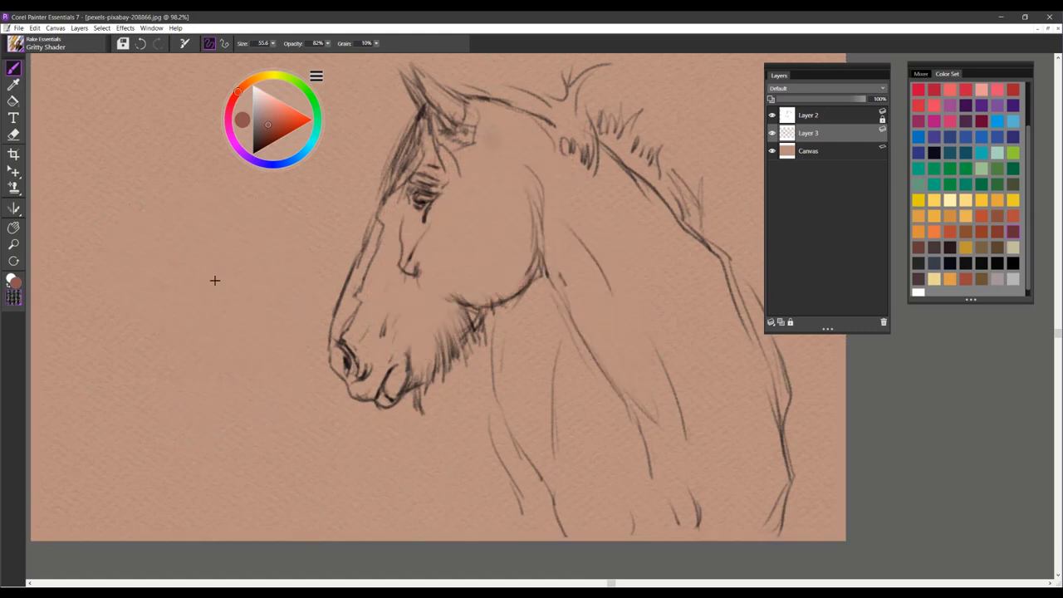
{"action": "mouse_move", "coordinate": [214, 279]}
{"action": "left_mouse_down"}
{"action": "mouse_move", "coordinate": [222, 250]}
{"action": "mouse_move", "coordinate": [230, 260]}
{"action": "mouse_move", "coordinate": [266, 252]}
{"action": "mouse_move", "coordinate": [224, 228]}
{"action": "mouse_move", "coordinate": [207, 231]}
{"action": "mouse_move", "coordinate": [224, 274]}
{"action": "mouse_move", "coordinate": [268, 246]}
{"action": "mouse_move", "coordinate": [296, 254]}
{"action": "mouse_move", "coordinate": [290, 265]}
{"action": "left_mouse_up"}
{"action": "left_click_drag", "start_coordinate": [256, 346], "coordinate": [177, 297]}
- Choose a dark reddish brown and try it in strokes beside the head and across the cheek
{"action": "left_click", "coordinate": [273, 143]}
{"action": "mouse_move", "coordinate": [202, 225]}
{"action": "left_mouse_down"}
{"action": "mouse_move", "coordinate": [197, 280]}
{"action": "mouse_move", "coordinate": [249, 332]}
{"action": "mouse_move", "coordinate": [282, 249]}
{"action": "left_mouse_up"}
{"action": "mouse_move", "coordinate": [490, 237]}
{"action": "left_mouse_down"}
{"action": "mouse_move", "coordinate": [478, 259]}
{"action": "mouse_move", "coordinate": [508, 257]}
{"action": "mouse_move", "coordinate": [486, 279]}
{"action": "mouse_move", "coordinate": [485, 262]}
{"action": "mouse_move", "coordinate": [535, 226]}
{"action": "mouse_move", "coordinate": [494, 295]}
{"action": "mouse_move", "coordinate": [473, 261]}
{"action": "mouse_move", "coordinate": [483, 262]}
{"action": "mouse_move", "coordinate": [458, 286]}
{"action": "mouse_move", "coordinate": [469, 294]}
{"action": "mouse_move", "coordinate": [521, 195]}
{"action": "mouse_move", "coordinate": [520, 282]}
{"action": "mouse_move", "coordinate": [462, 311]}
{"action": "mouse_move", "coordinate": [450, 331]}
{"action": "mouse_move", "coordinate": [425, 326]}
{"action": "mouse_move", "coordinate": [454, 331]}
{"action": "mouse_move", "coordinate": [433, 301]}
{"action": "mouse_move", "coordinate": [409, 335]}
{"action": "mouse_move", "coordinate": [443, 264]}
{"action": "left_mouse_up"}
{"action": "mouse_move", "coordinate": [527, 228]}
{"action": "left_mouse_down"}
{"action": "mouse_move", "coordinate": [513, 174]}
{"action": "mouse_move", "coordinate": [477, 245]}
{"action": "mouse_move", "coordinate": [419, 305]}
{"action": "left_mouse_up"}
{"action": "mouse_move", "coordinate": [199, 262]}
{"action": "left_mouse_down"}
{"action": "mouse_move", "coordinate": [237, 243]}
{"action": "mouse_move", "coordinate": [213, 239]}
{"action": "mouse_move", "coordinate": [224, 232]}
{"action": "left_mouse_up"}
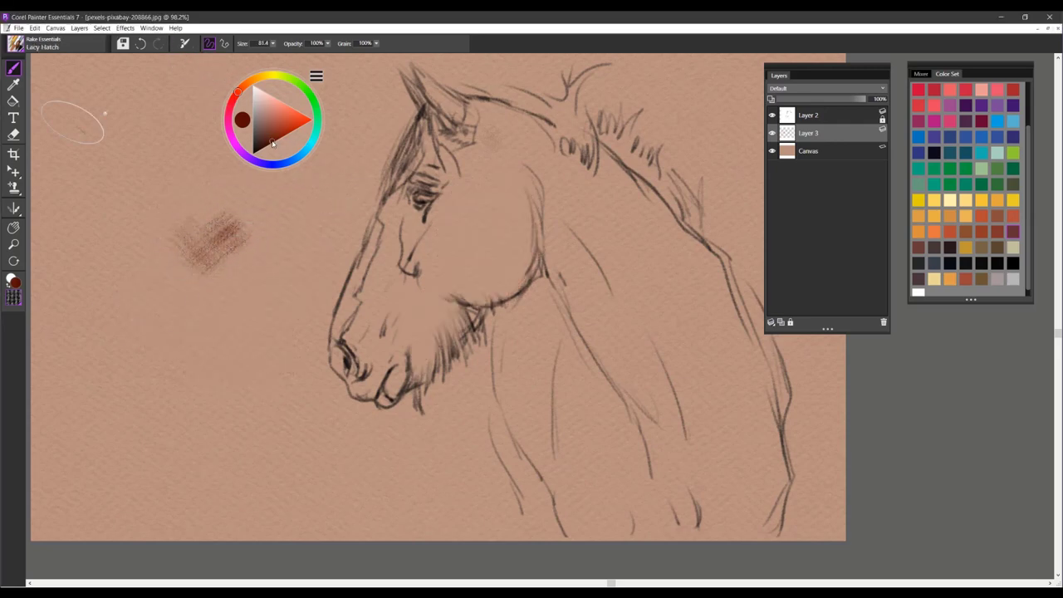
- Darken the colour to a blackish brown and paint large test patches beside the head with the Lacy Hatch brush at size 145.3
{"action": "left_click_drag", "start_coordinate": [271, 144], "coordinate": [259, 150]}
{"action": "left_click_drag", "start_coordinate": [247, 280], "coordinate": [275, 253]}
{"action": "mouse_move", "coordinate": [241, 285]}
{"action": "left_mouse_down"}
{"action": "mouse_move", "coordinate": [224, 262]}
{"action": "mouse_move", "coordinate": [260, 289]}
{"action": "left_mouse_up"}
{"action": "left_click_drag", "start_coordinate": [264, 249], "coordinate": [272, 237]}
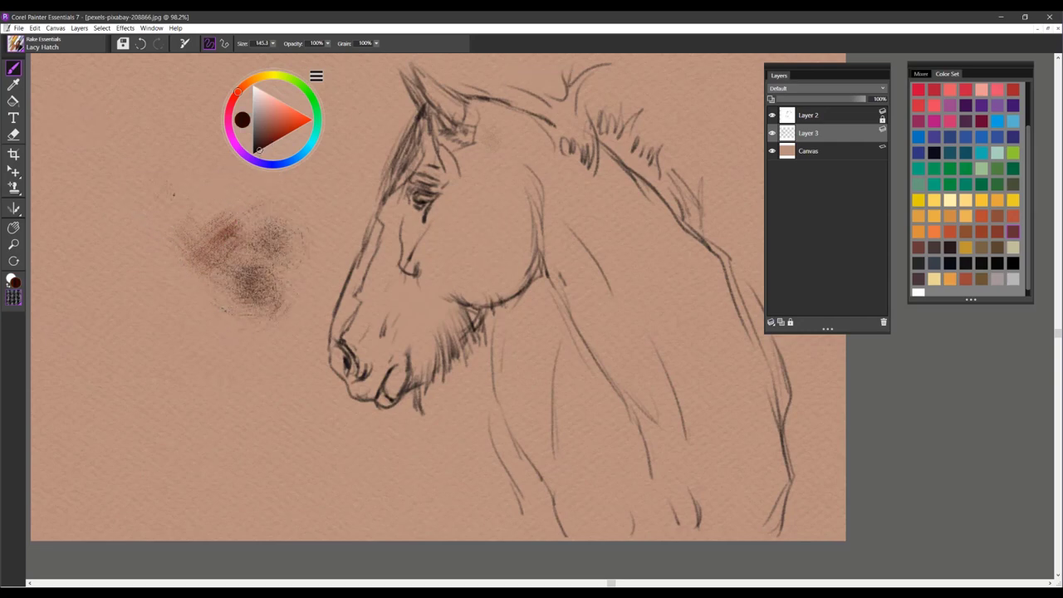
{"action": "left_click_drag", "start_coordinate": [176, 194], "coordinate": [154, 241]}
{"action": "mouse_move", "coordinate": [118, 166]}
{"action": "left_mouse_down"}
{"action": "mouse_move", "coordinate": [133, 166]}
{"action": "mouse_move", "coordinate": [127, 151]}
{"action": "left_mouse_up"}
{"action": "left_click_drag", "start_coordinate": [138, 114], "coordinate": [134, 140]}
{"action": "left_click_drag", "start_coordinate": [114, 214], "coordinate": [111, 232]}
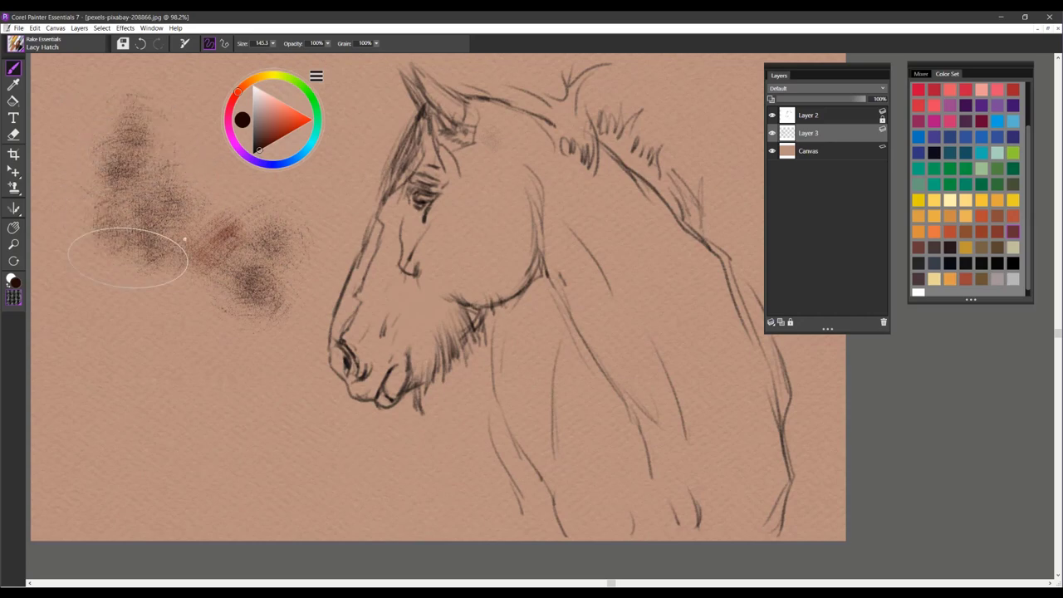
{"action": "mouse_move", "coordinate": [148, 277]}
{"action": "left_mouse_down"}
{"action": "mouse_move", "coordinate": [158, 303]}
{"action": "mouse_move", "coordinate": [249, 319]}
{"action": "mouse_move", "coordinate": [195, 344]}
{"action": "mouse_move", "coordinate": [232, 382]}
{"action": "mouse_move", "coordinate": [195, 340]}
{"action": "mouse_move", "coordinate": [212, 357]}
{"action": "left_mouse_up"}
- Using Lacy Hatch at size 56.3, shade the rear cheek dark brown and the eye area, cheek and upper nose rust brown
{"action": "mouse_move", "coordinate": [474, 245]}
{"action": "left_mouse_down"}
{"action": "mouse_move", "coordinate": [487, 233]}
{"action": "mouse_move", "coordinate": [477, 218]}
{"action": "mouse_move", "coordinate": [523, 249]}
{"action": "mouse_move", "coordinate": [482, 289]}
{"action": "mouse_move", "coordinate": [495, 258]}
{"action": "mouse_move", "coordinate": [473, 295]}
{"action": "mouse_move", "coordinate": [519, 237]}
{"action": "mouse_move", "coordinate": [473, 286]}
{"action": "mouse_move", "coordinate": [486, 292]}
{"action": "mouse_move", "coordinate": [462, 238]}
{"action": "mouse_move", "coordinate": [448, 249]}
{"action": "mouse_move", "coordinate": [452, 217]}
{"action": "mouse_move", "coordinate": [444, 231]}
{"action": "mouse_move", "coordinate": [440, 204]}
{"action": "left_mouse_up"}
{"action": "left_click", "coordinate": [982, 233]}
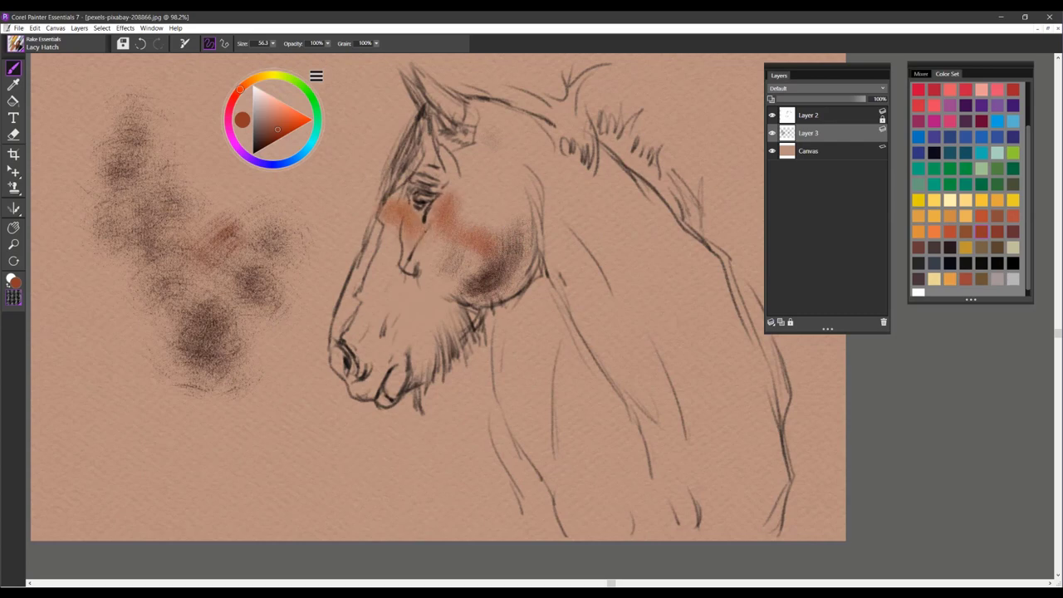
{"action": "left_click_drag", "start_coordinate": [444, 137], "coordinate": [433, 181]}
{"action": "left_click_drag", "start_coordinate": [491, 221], "coordinate": [519, 222]}
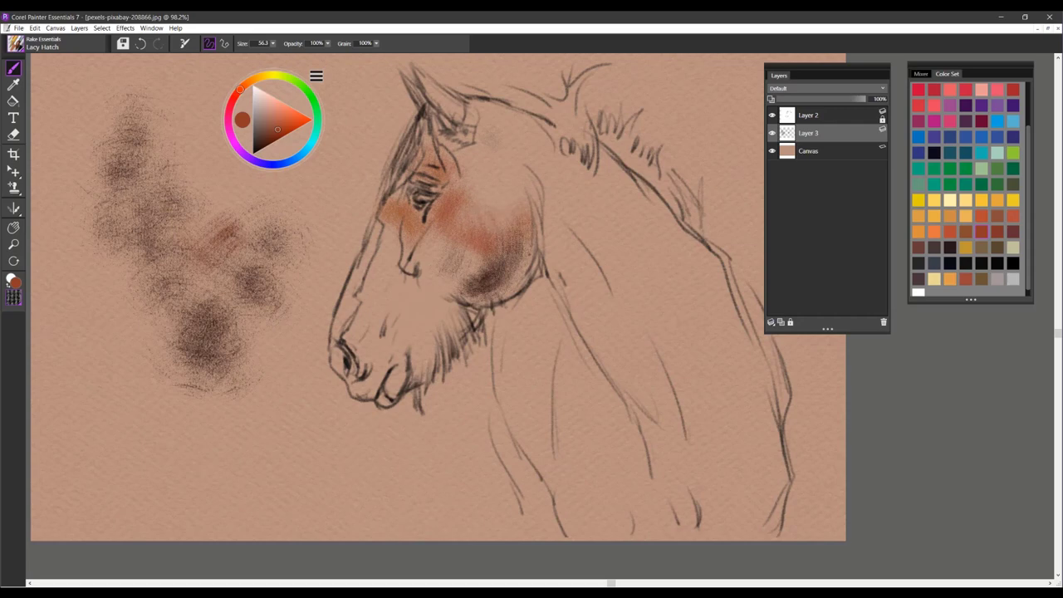
{"action": "mouse_move", "coordinate": [452, 274]}
{"action": "left_mouse_down"}
{"action": "mouse_move", "coordinate": [436, 247]}
{"action": "mouse_move", "coordinate": [390, 238]}
{"action": "mouse_move", "coordinate": [366, 267]}
{"action": "left_mouse_up"}
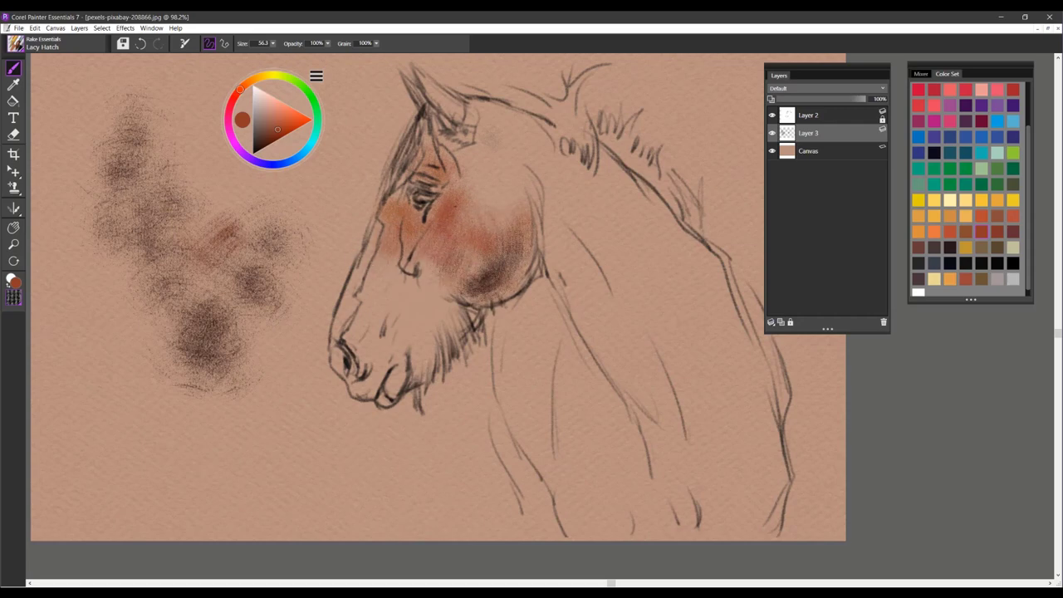
- Extend the rust brown over the upper cheek, the back of the head, the lower face and the jaw
{"action": "left_click_drag", "start_coordinate": [464, 219], "coordinate": [467, 181]}
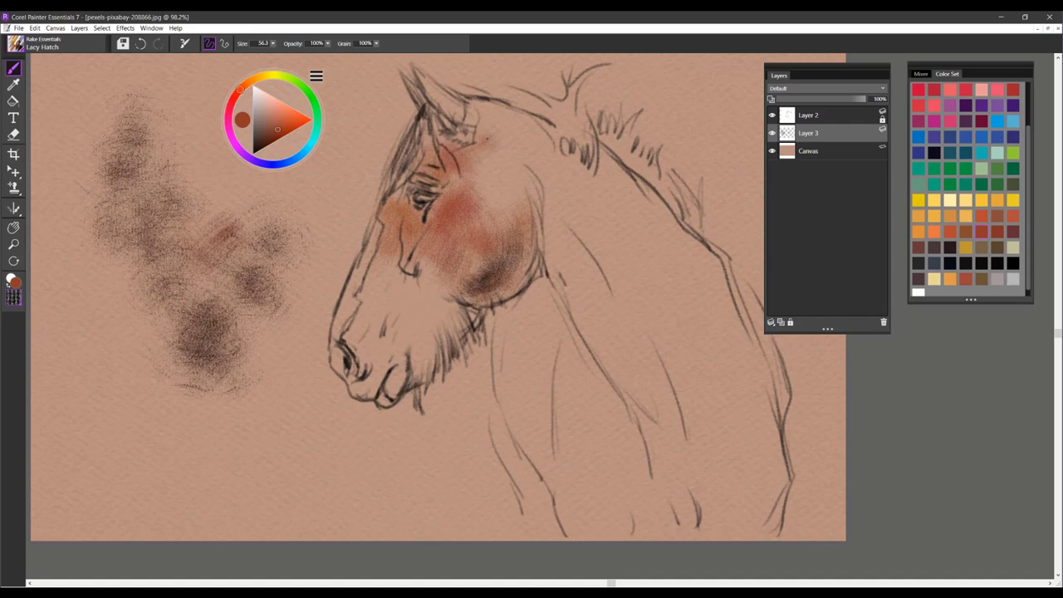
{"action": "mouse_move", "coordinate": [487, 129]}
{"action": "left_mouse_down"}
{"action": "mouse_move", "coordinate": [530, 117]}
{"action": "mouse_move", "coordinate": [481, 179]}
{"action": "mouse_move", "coordinate": [502, 211]}
{"action": "left_mouse_up"}
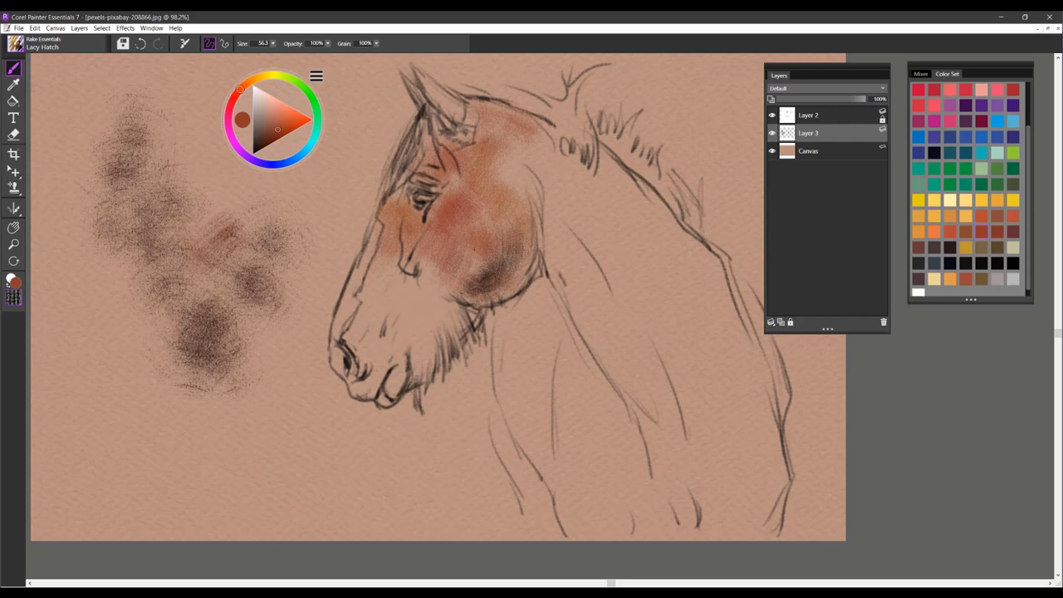
{"action": "mouse_move", "coordinate": [453, 274]}
{"action": "left_mouse_down"}
{"action": "mouse_move", "coordinate": [415, 323]}
{"action": "mouse_move", "coordinate": [440, 333]}
{"action": "mouse_move", "coordinate": [439, 344]}
{"action": "mouse_move", "coordinate": [424, 302]}
{"action": "mouse_move", "coordinate": [394, 292]}
{"action": "mouse_move", "coordinate": [366, 254]}
{"action": "mouse_move", "coordinate": [380, 303]}
{"action": "mouse_move", "coordinate": [366, 317]}
{"action": "mouse_move", "coordinate": [383, 334]}
{"action": "mouse_move", "coordinate": [358, 345]}
{"action": "left_mouse_up"}
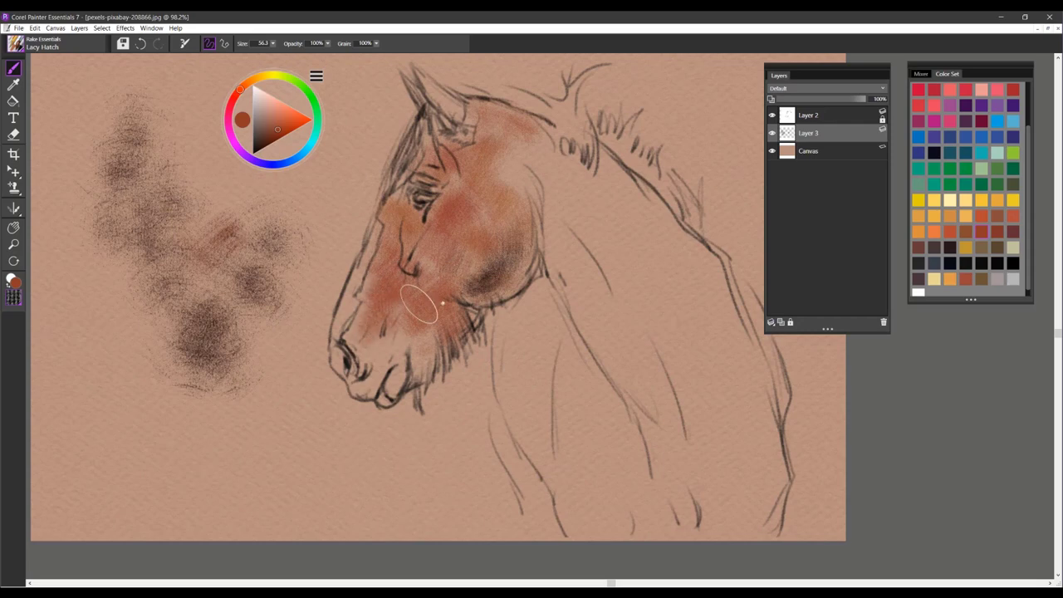
{"action": "mouse_move", "coordinate": [402, 317]}
{"action": "left_mouse_down"}
{"action": "mouse_move", "coordinate": [384, 348]}
{"action": "mouse_move", "coordinate": [440, 363]}
{"action": "left_mouse_up"}
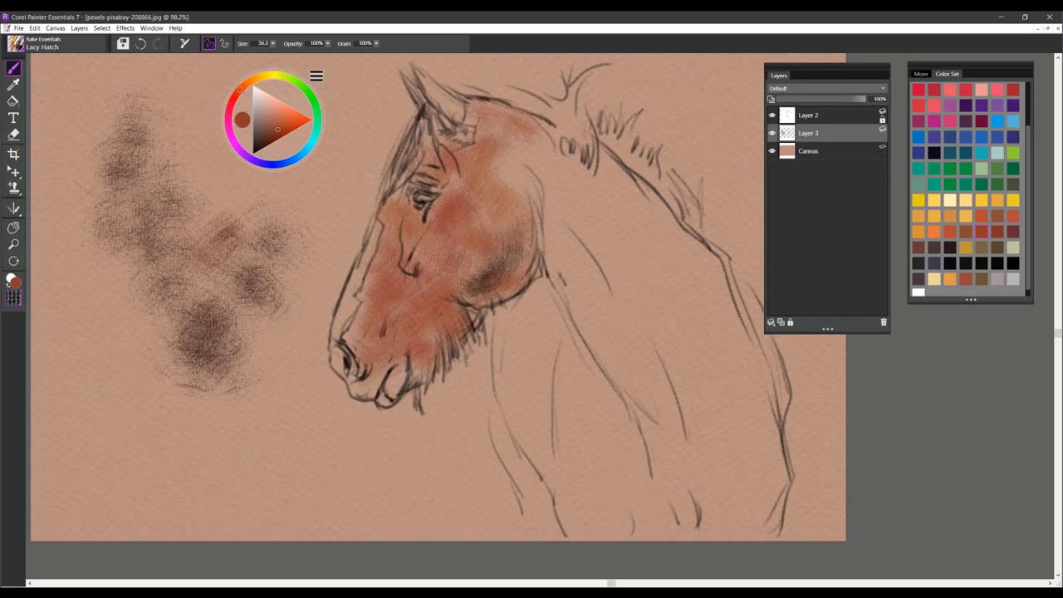
- Deepen the jaw with dark reddish brown and add white highlights to the chin hair, brow and nose bridge
{"action": "left_click", "coordinate": [1009, 235]}
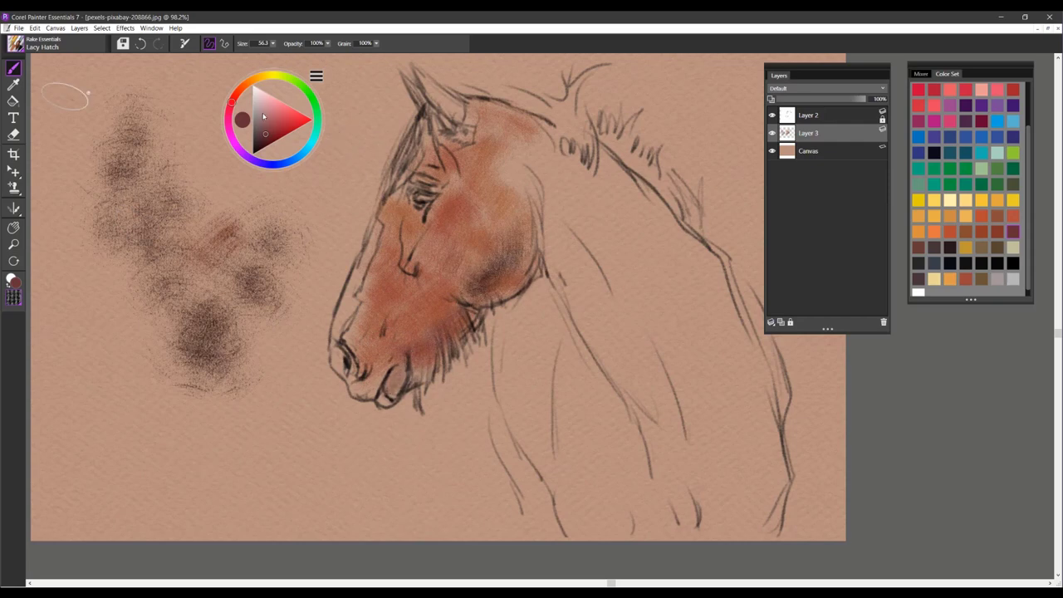
{"action": "left_click", "coordinate": [254, 86]}
{"action": "mouse_move", "coordinate": [427, 369]}
{"action": "left_mouse_down"}
{"action": "mouse_move", "coordinate": [453, 322]}
{"action": "mouse_move", "coordinate": [417, 388]}
{"action": "mouse_move", "coordinate": [392, 384]}
{"action": "mouse_move", "coordinate": [440, 329]}
{"action": "mouse_move", "coordinate": [518, 275]}
{"action": "mouse_move", "coordinate": [399, 352]}
{"action": "left_mouse_up"}
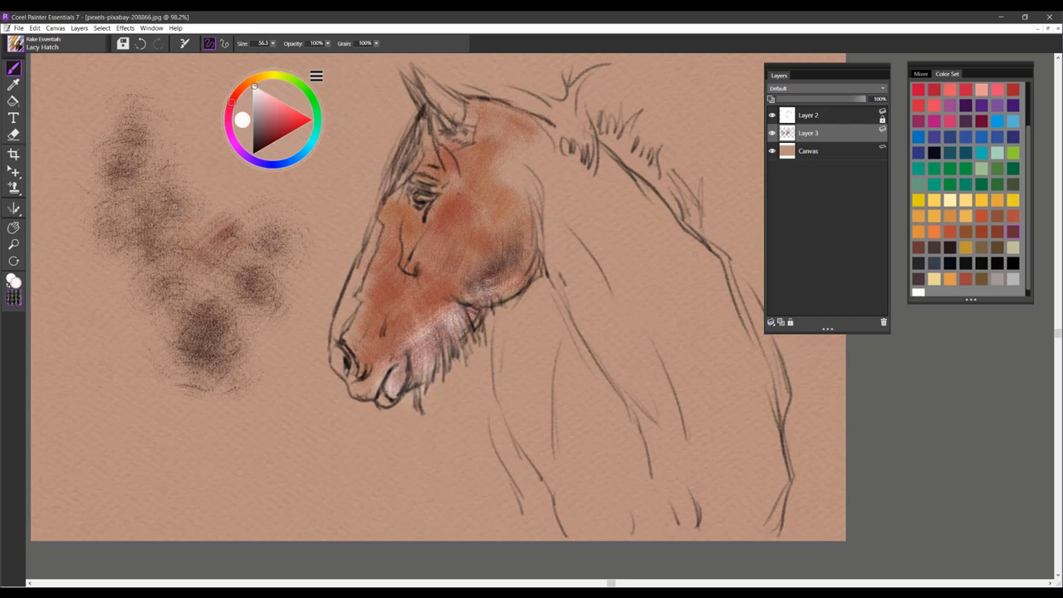
{"action": "mouse_move", "coordinate": [456, 191]}
{"action": "left_mouse_down"}
{"action": "mouse_move", "coordinate": [436, 175]}
{"action": "mouse_move", "coordinate": [452, 166]}
{"action": "left_mouse_up"}
{"action": "left_click_drag", "start_coordinate": [377, 267], "coordinate": [352, 326]}
{"action": "left_click_drag", "start_coordinate": [383, 226], "coordinate": [372, 274]}
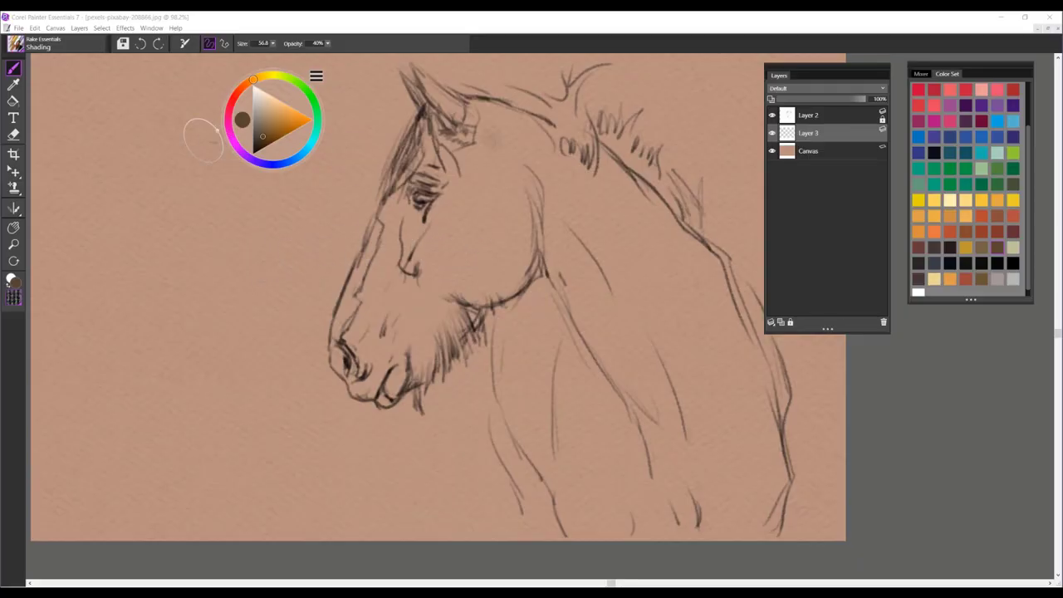
- Shade the lower and rear cheek in dark olive brown with the Shading brush at size 56.8
{"action": "mouse_move", "coordinate": [442, 249]}
{"action": "left_mouse_down"}
{"action": "mouse_move", "coordinate": [482, 274]}
{"action": "mouse_move", "coordinate": [470, 256]}
{"action": "mouse_move", "coordinate": [482, 283]}
{"action": "mouse_move", "coordinate": [442, 267]}
{"action": "mouse_move", "coordinate": [498, 269]}
{"action": "mouse_move", "coordinate": [493, 278]}
{"action": "mouse_move", "coordinate": [510, 249]}
{"action": "mouse_move", "coordinate": [531, 241]}
{"action": "mouse_move", "coordinate": [511, 291]}
{"action": "mouse_move", "coordinate": [465, 297]}
{"action": "mouse_move", "coordinate": [530, 241]}
{"action": "mouse_move", "coordinate": [517, 237]}
{"action": "mouse_move", "coordinate": [524, 186]}
{"action": "mouse_move", "coordinate": [508, 241]}
{"action": "mouse_move", "coordinate": [527, 197]}
{"action": "left_mouse_up"}
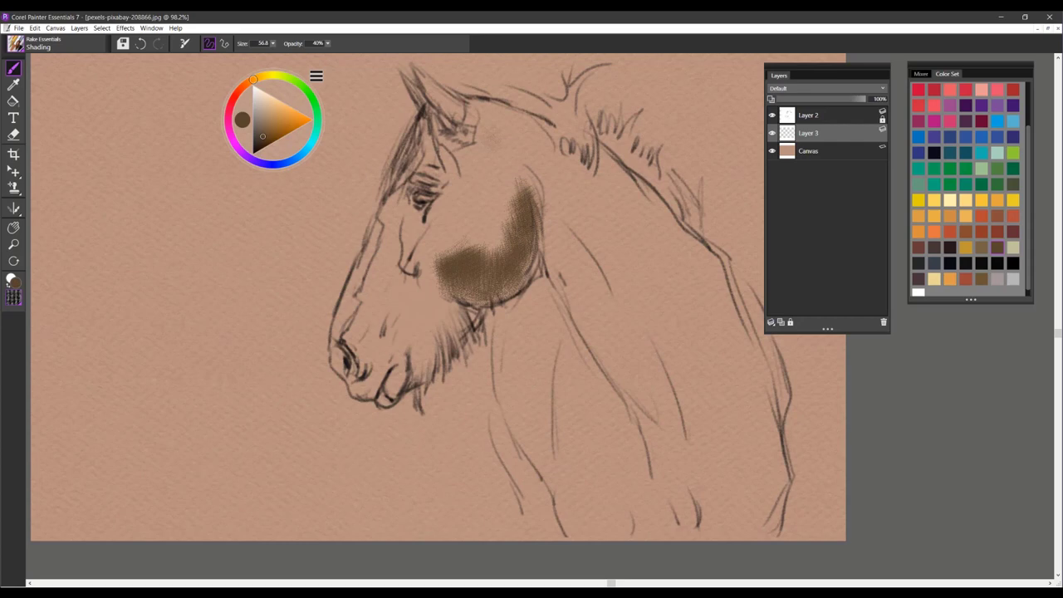
{"action": "left_click_drag", "start_coordinate": [535, 235], "coordinate": [531, 269]}
{"action": "left_click", "coordinate": [467, 292]}
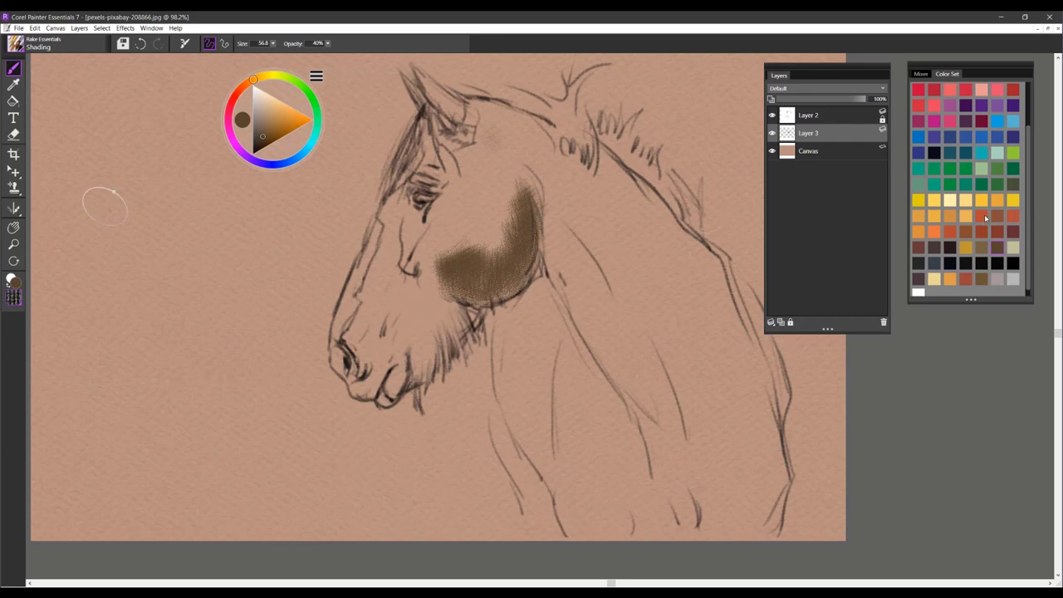
- Brush red-orange over the lower cheek and the jaw, with a light touch on the upper cheek
{"action": "left_click", "coordinate": [932, 233]}
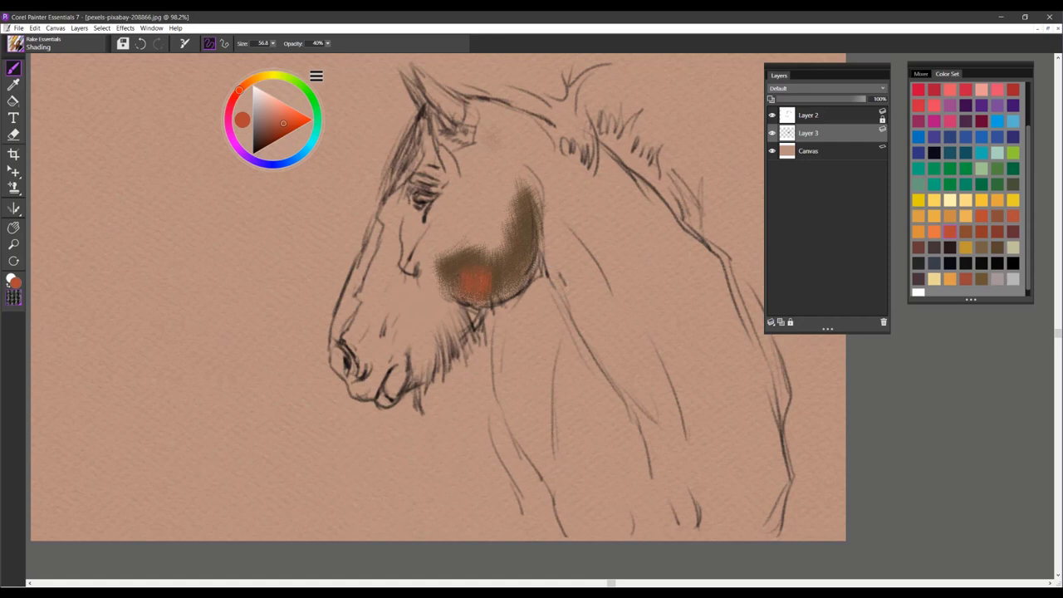
{"action": "mouse_move", "coordinate": [475, 283]}
{"action": "left_mouse_down"}
{"action": "mouse_move", "coordinate": [465, 281]}
{"action": "mouse_move", "coordinate": [450, 318]}
{"action": "left_mouse_up"}
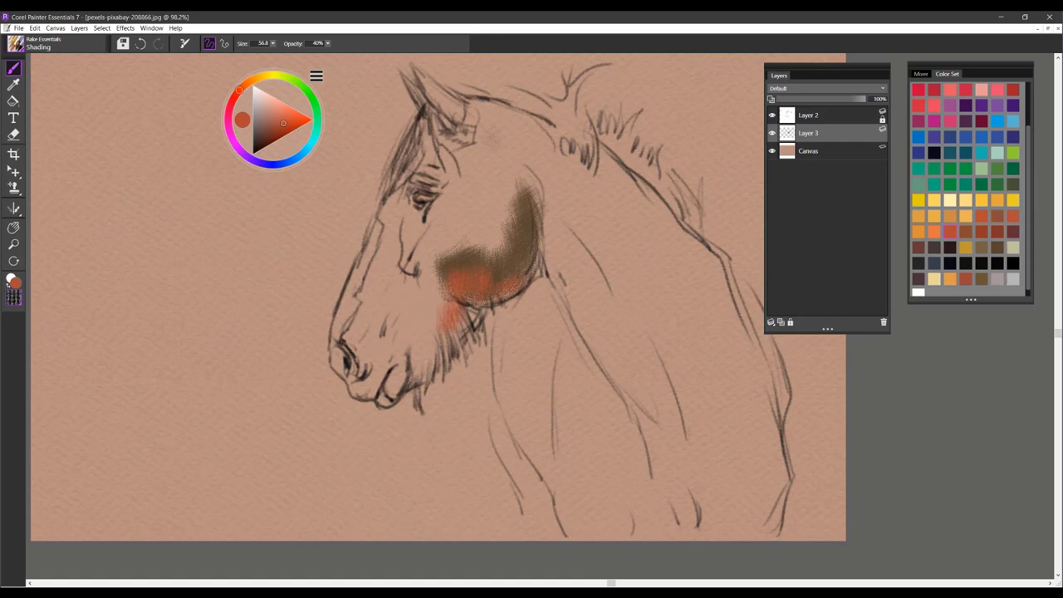
{"action": "left_click_drag", "start_coordinate": [512, 280], "coordinate": [489, 283]}
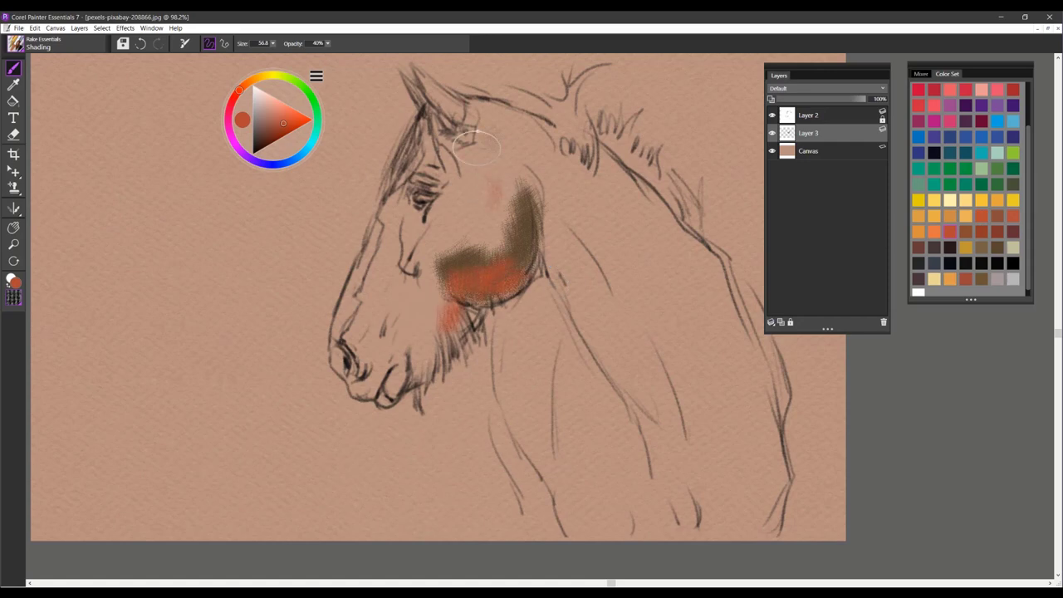
{"action": "mouse_move", "coordinate": [475, 143]}
{"action": "left_mouse_down"}
{"action": "mouse_move", "coordinate": [464, 166]}
{"action": "mouse_move", "coordinate": [462, 131]}
{"action": "mouse_move", "coordinate": [450, 148]}
{"action": "mouse_move", "coordinate": [445, 140]}
{"action": "mouse_move", "coordinate": [479, 155]}
{"action": "mouse_move", "coordinate": [475, 133]}
{"action": "mouse_move", "coordinate": [516, 125]}
{"action": "mouse_move", "coordinate": [480, 107]}
{"action": "mouse_move", "coordinate": [528, 123]}
{"action": "mouse_move", "coordinate": [508, 148]}
{"action": "left_mouse_up"}
- Choose a deeper rust red and shade the ear, the back of the head, the eye area and the upper nose
{"action": "left_click", "coordinate": [288, 134]}
{"action": "mouse_move", "coordinate": [477, 109]}
{"action": "left_mouse_down"}
{"action": "mouse_move", "coordinate": [473, 123]}
{"action": "mouse_move", "coordinate": [451, 111]}
{"action": "mouse_move", "coordinate": [519, 116]}
{"action": "mouse_move", "coordinate": [494, 141]}
{"action": "mouse_move", "coordinate": [465, 133]}
{"action": "mouse_move", "coordinate": [473, 145]}
{"action": "mouse_move", "coordinate": [419, 162]}
{"action": "mouse_move", "coordinate": [443, 160]}
{"action": "left_mouse_up"}
{"action": "left_click_drag", "start_coordinate": [533, 124], "coordinate": [554, 143]}
{"action": "mouse_move", "coordinate": [480, 151]}
{"action": "left_mouse_down"}
{"action": "mouse_move", "coordinate": [471, 171]}
{"action": "mouse_move", "coordinate": [493, 169]}
{"action": "mouse_move", "coordinate": [438, 176]}
{"action": "mouse_move", "coordinate": [464, 199]}
{"action": "mouse_move", "coordinate": [444, 204]}
{"action": "mouse_move", "coordinate": [436, 191]}
{"action": "mouse_move", "coordinate": [446, 220]}
{"action": "mouse_move", "coordinate": [436, 211]}
{"action": "mouse_move", "coordinate": [399, 228]}
{"action": "mouse_move", "coordinate": [407, 212]}
{"action": "mouse_move", "coordinate": [402, 233]}
{"action": "mouse_move", "coordinate": [391, 199]}
{"action": "mouse_move", "coordinate": [382, 224]}
{"action": "mouse_move", "coordinate": [420, 191]}
{"action": "mouse_move", "coordinate": [377, 278]}
{"action": "mouse_move", "coordinate": [402, 287]}
{"action": "mouse_move", "coordinate": [415, 208]}
{"action": "mouse_move", "coordinate": [475, 162]}
{"action": "mouse_move", "coordinate": [452, 187]}
{"action": "left_mouse_up"}
{"action": "mouse_move", "coordinate": [529, 134]}
{"action": "left_mouse_down"}
{"action": "mouse_move", "coordinate": [562, 158]}
{"action": "mouse_move", "coordinate": [544, 177]}
{"action": "mouse_move", "coordinate": [561, 152]}
{"action": "mouse_move", "coordinate": [533, 164]}
{"action": "left_mouse_up"}
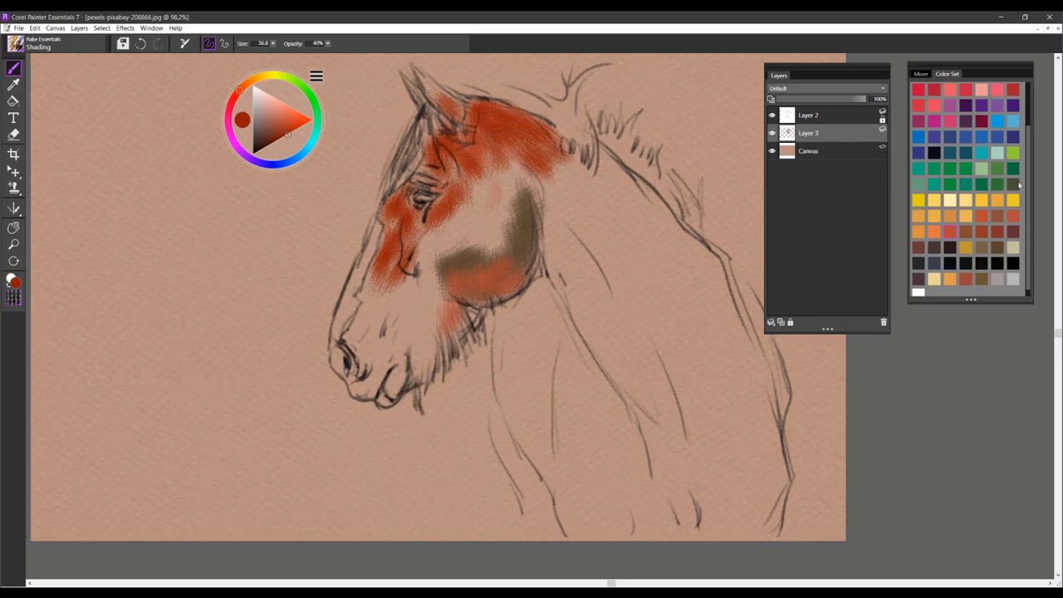
- Highlight the top of the head behind the ear with bright orange and mute the brush colour to a softer orange
{"action": "left_click", "coordinate": [934, 233]}
{"action": "mouse_move", "coordinate": [510, 114]}
{"action": "left_mouse_down"}
{"action": "mouse_move", "coordinate": [487, 115]}
{"action": "mouse_move", "coordinate": [544, 144]}
{"action": "mouse_move", "coordinate": [493, 115]}
{"action": "mouse_move", "coordinate": [523, 125]}
{"action": "mouse_move", "coordinate": [469, 115]}
{"action": "left_mouse_up"}
{"action": "left_click", "coordinate": [284, 104]}
{"action": "left_click", "coordinate": [280, 121]}
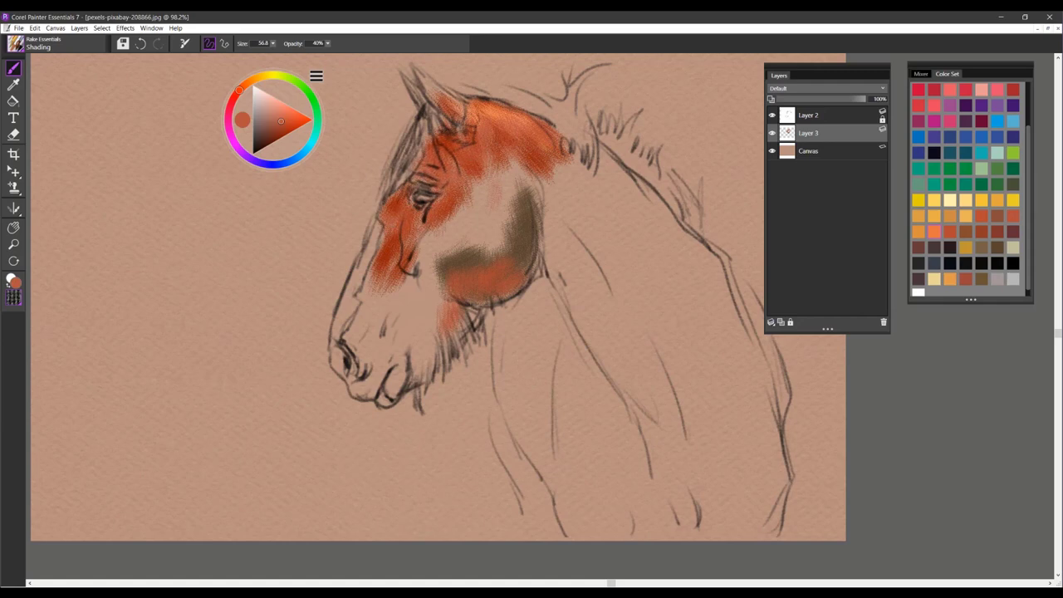
- Sample the rust red on the nose and extend it around the eye and over the upper cheek
{"action": "left_click", "coordinate": [401, 246], "text": "alt"}
{"action": "mouse_move", "coordinate": [415, 241]}
{"action": "left_mouse_down"}
{"action": "mouse_move", "coordinate": [450, 227]}
{"action": "mouse_move", "coordinate": [503, 166]}
{"action": "left_mouse_up"}
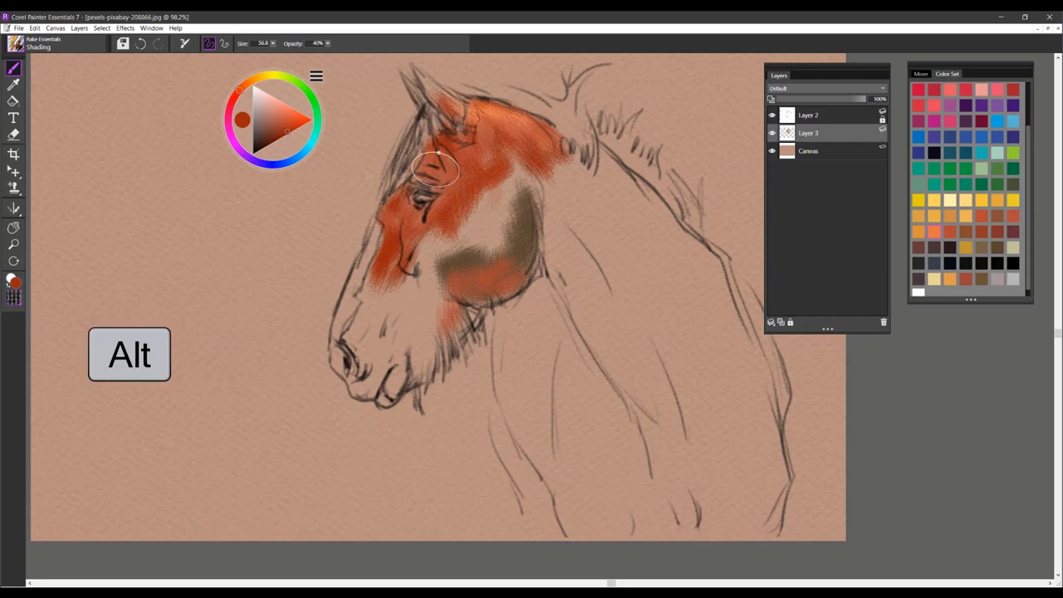
{"action": "mouse_move", "coordinate": [431, 171]}
{"action": "left_mouse_down"}
{"action": "mouse_move", "coordinate": [421, 148]}
{"action": "mouse_move", "coordinate": [396, 193]}
{"action": "left_mouse_up"}
- Paint the forelock and the mane tuft behind the head in a very dark brown
{"action": "left_click", "coordinate": [262, 149]}
{"action": "mouse_move", "coordinate": [425, 124]}
{"action": "left_mouse_down"}
{"action": "mouse_move", "coordinate": [402, 164]}
{"action": "mouse_move", "coordinate": [432, 118]}
{"action": "mouse_move", "coordinate": [417, 157]}
{"action": "mouse_move", "coordinate": [419, 117]}
{"action": "left_mouse_up"}
{"action": "mouse_move", "coordinate": [383, 186]}
{"action": "left_mouse_down"}
{"action": "mouse_move", "coordinate": [380, 177]}
{"action": "mouse_move", "coordinate": [390, 225]}
{"action": "mouse_move", "coordinate": [422, 130]}
{"action": "mouse_move", "coordinate": [410, 194]}
{"action": "mouse_move", "coordinate": [438, 133]}
{"action": "left_mouse_up"}
{"action": "mouse_move", "coordinate": [543, 100]}
{"action": "left_mouse_down"}
{"action": "mouse_move", "coordinate": [585, 145]}
{"action": "mouse_move", "coordinate": [600, 82]}
{"action": "mouse_move", "coordinate": [555, 125]}
{"action": "left_mouse_up"}
- Sample tones from the face and blend them below the eye and across the lower cheek
{"action": "left_click", "coordinate": [497, 193], "text": "alt"}
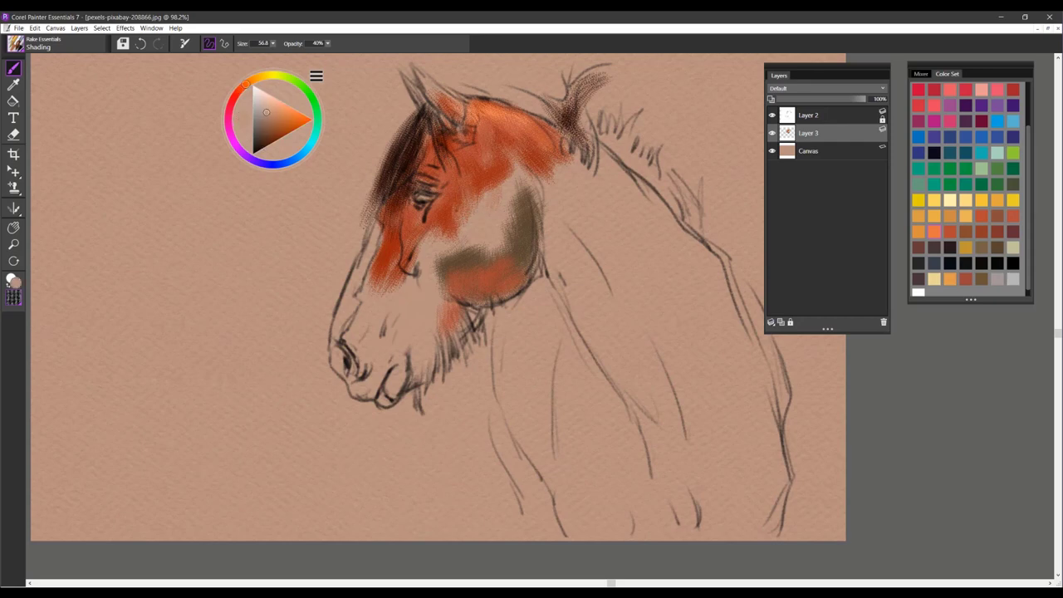
{"action": "mouse_move", "coordinate": [419, 231]}
{"action": "left_mouse_down"}
{"action": "mouse_move", "coordinate": [412, 216]}
{"action": "mouse_move", "coordinate": [456, 216]}
{"action": "mouse_move", "coordinate": [430, 235]}
{"action": "left_mouse_up"}
{"action": "left_click", "coordinate": [419, 240], "text": "alt"}
{"action": "left_click", "coordinate": [462, 260], "text": "alt"}
{"action": "mouse_move", "coordinate": [470, 271]}
{"action": "left_mouse_down"}
{"action": "mouse_move", "coordinate": [496, 226]}
{"action": "mouse_move", "coordinate": [513, 236]}
{"action": "mouse_move", "coordinate": [525, 218]}
{"action": "mouse_move", "coordinate": [519, 182]}
{"action": "mouse_move", "coordinate": [539, 215]}
{"action": "mouse_move", "coordinate": [538, 270]}
{"action": "mouse_move", "coordinate": [506, 290]}
{"action": "left_mouse_up"}
- Sample the dark brown near the eye and shade the rear cheek and the jaw edge with it
{"action": "left_click", "coordinate": [408, 181], "text": "alt"}
{"action": "left_click_drag", "start_coordinate": [497, 200], "coordinate": [504, 256]}
{"action": "mouse_move", "coordinate": [505, 217]}
{"action": "left_mouse_down"}
{"action": "mouse_move", "coordinate": [514, 167]}
{"action": "mouse_move", "coordinate": [518, 184]}
{"action": "left_mouse_up"}
{"action": "mouse_move", "coordinate": [503, 254]}
{"action": "left_mouse_down"}
{"action": "mouse_move", "coordinate": [503, 296]}
{"action": "mouse_move", "coordinate": [421, 356]}
{"action": "left_mouse_up"}
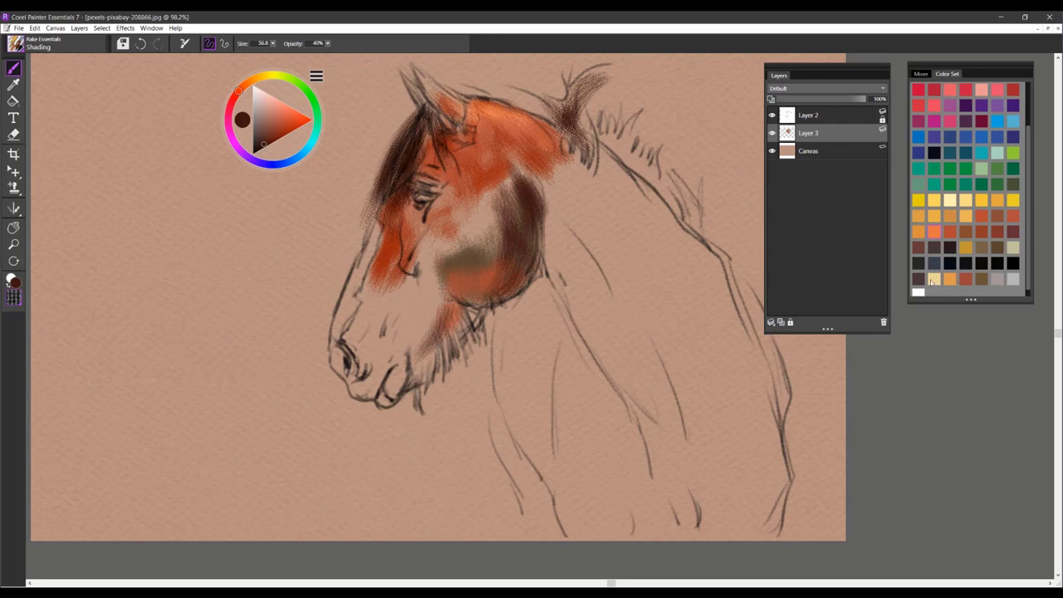
- Add orange hair strokes along the underside of the jaw and chin
{"action": "scroll", "coordinate": [918, 293], "scroll_direction": "down", "scroll_amount": 1}
{"action": "left_click", "coordinate": [934, 227]}
{"action": "left_click_drag", "start_coordinate": [460, 331], "coordinate": [444, 377]}
{"action": "left_click_drag", "start_coordinate": [431, 337], "coordinate": [428, 380]}
- Paint white hair strokes under the jaw and white highlights on the mouth
{"action": "left_click", "coordinate": [919, 290]}
{"action": "mouse_move", "coordinate": [452, 336]}
{"action": "left_mouse_down"}
{"action": "mouse_move", "coordinate": [411, 382]}
{"action": "mouse_move", "coordinate": [425, 370]}
{"action": "left_mouse_up"}
{"action": "left_click_drag", "start_coordinate": [458, 310], "coordinate": [461, 344]}
{"action": "left_click_drag", "start_coordinate": [406, 374], "coordinate": [389, 394]}
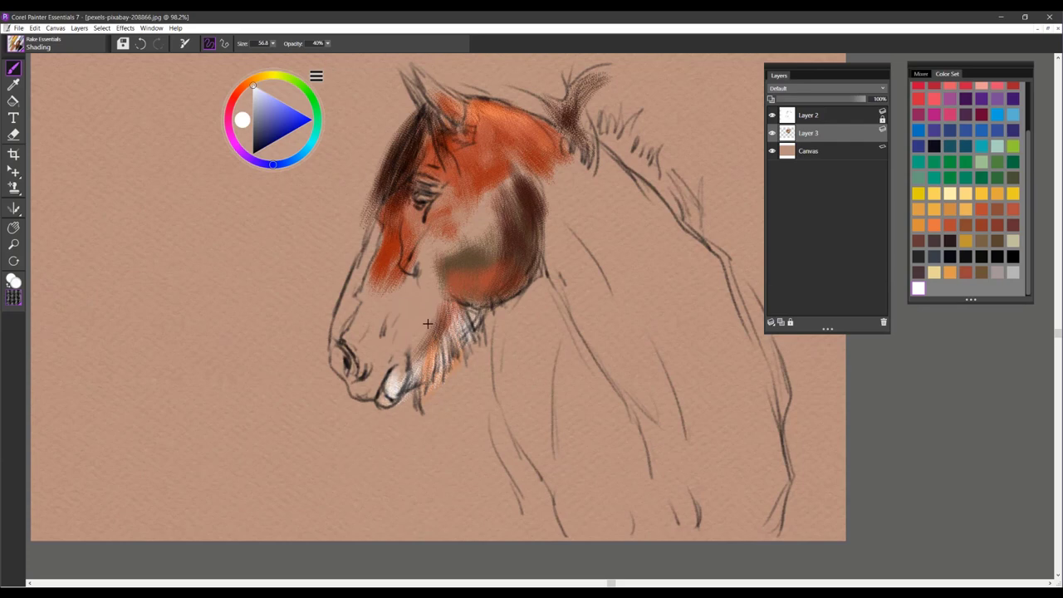
- Paint the nose bridge and the muzzle white with the Shading brush reduced to size 22.3
{"action": "left_click_drag", "start_coordinate": [429, 322], "coordinate": [436, 319]}
{"action": "left_click_drag", "start_coordinate": [364, 258], "coordinate": [348, 284]}
{"action": "left_click_drag", "start_coordinate": [377, 228], "coordinate": [350, 288]}
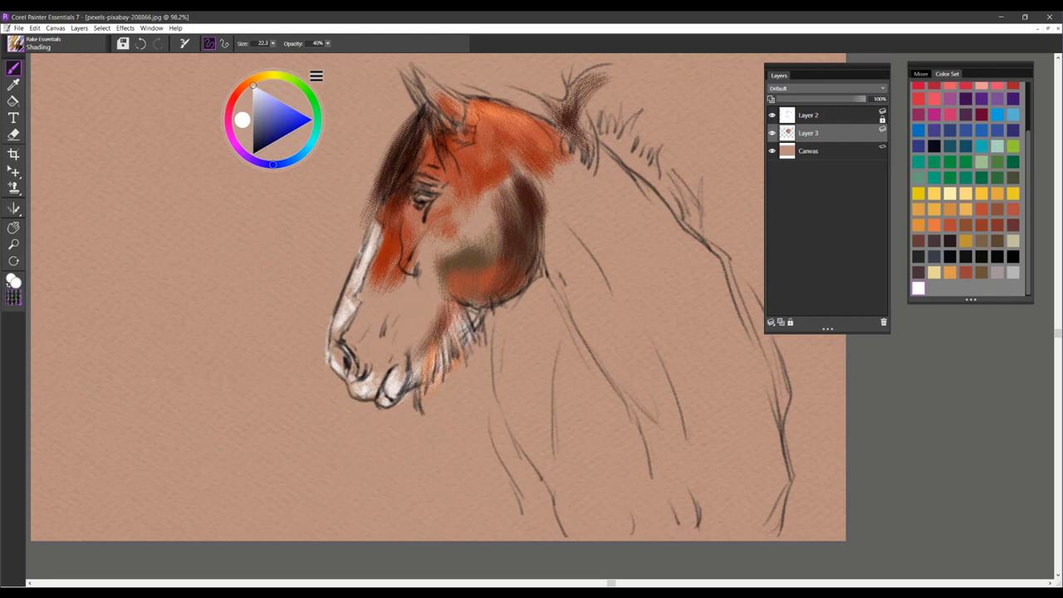
- Sample the dark tone above the eye and darken the eye with it
{"action": "left_click", "coordinate": [423, 181], "text": "alt"}
{"action": "left_click_drag", "start_coordinate": [414, 195], "coordinate": [430, 197]}
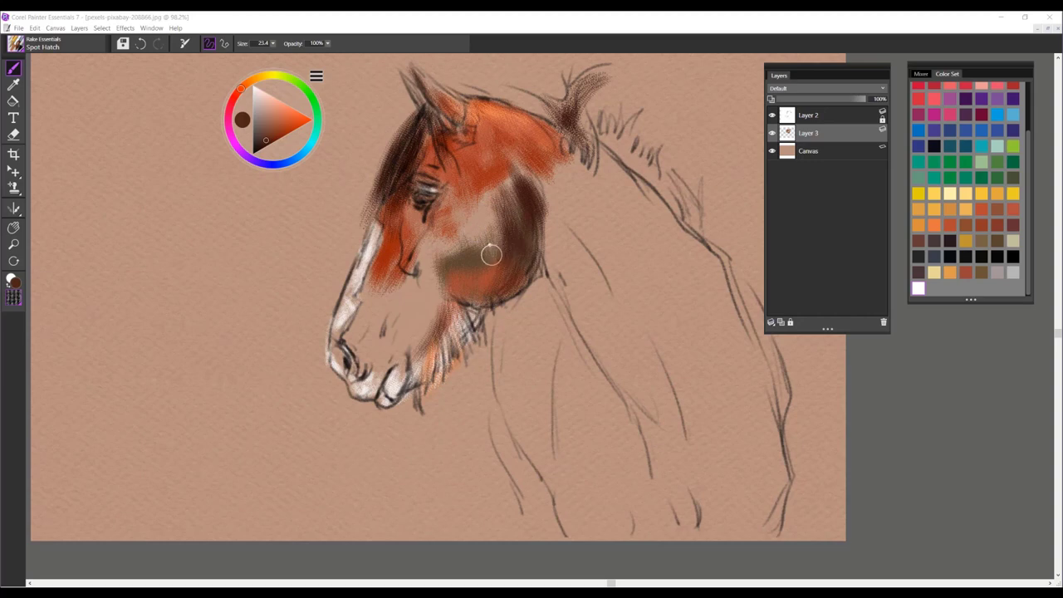
- Clear Layer 3's colouring and test the Spot Hatch brush in dark brown beside the head at size 76.1 and on the mouth at 30.2
{"action": "left_click", "coordinate": [466, 264]}
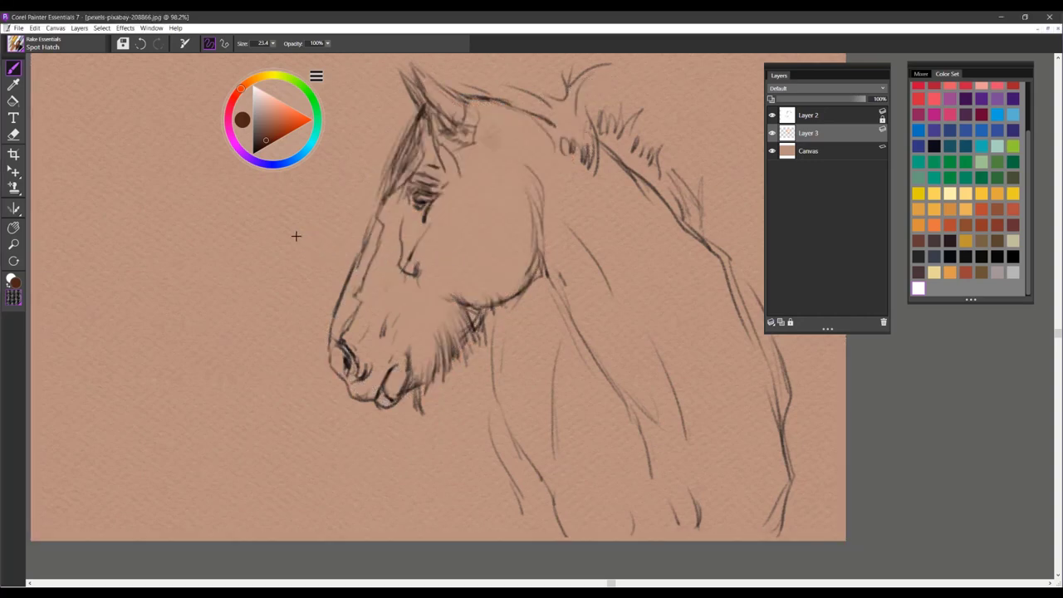
{"action": "left_click_drag", "start_coordinate": [296, 236], "coordinate": [327, 228]}
{"action": "mouse_move", "coordinate": [169, 257]}
{"action": "left_mouse_down"}
{"action": "mouse_move", "coordinate": [181, 247]}
{"action": "mouse_move", "coordinate": [212, 274]}
{"action": "mouse_move", "coordinate": [228, 224]}
{"action": "mouse_move", "coordinate": [249, 249]}
{"action": "mouse_move", "coordinate": [254, 229]}
{"action": "mouse_move", "coordinate": [274, 283]}
{"action": "mouse_move", "coordinate": [208, 200]}
{"action": "mouse_move", "coordinate": [290, 236]}
{"action": "left_mouse_up"}
{"action": "left_click_drag", "start_coordinate": [248, 287], "coordinate": [268, 282]}
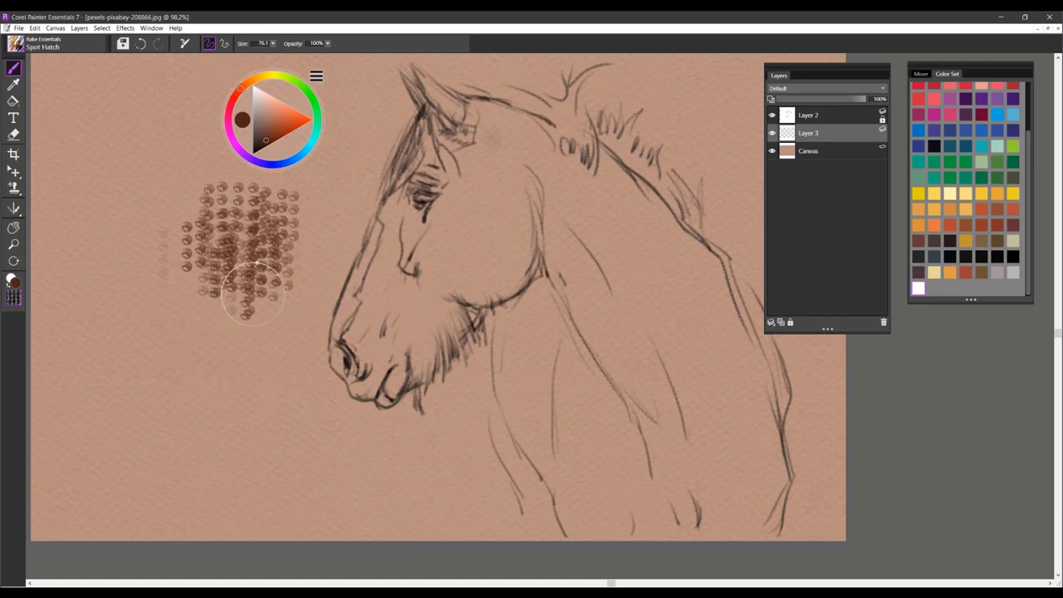
{"action": "left_click_drag", "start_coordinate": [415, 308], "coordinate": [421, 296]}
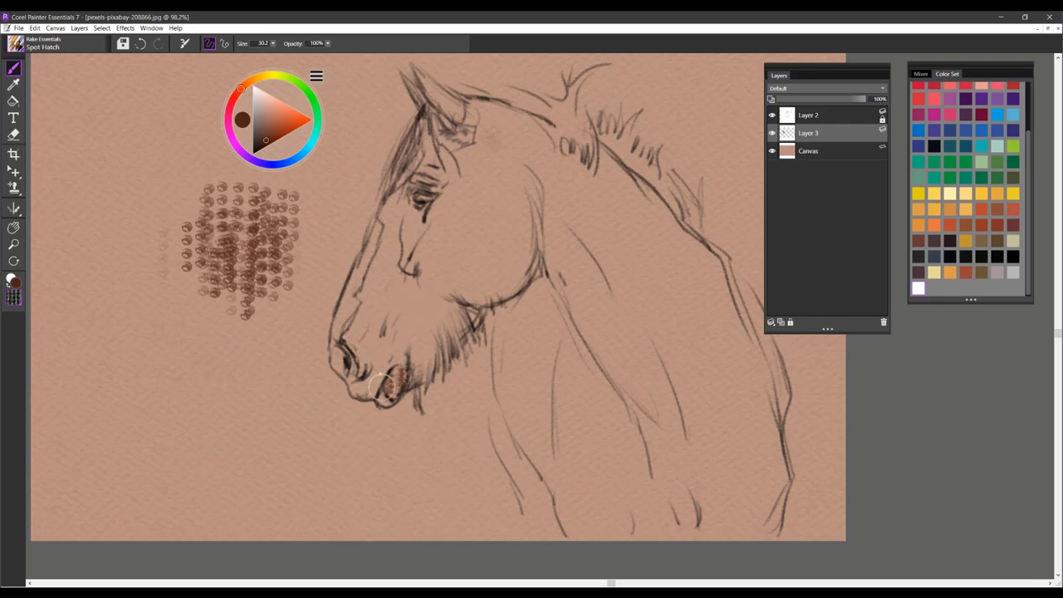
- Hatch the muzzle around the mouth and nostril in brown tones with the Spot Hatch brush at size 30.2
{"action": "left_click_drag", "start_coordinate": [378, 374], "coordinate": [372, 387]}
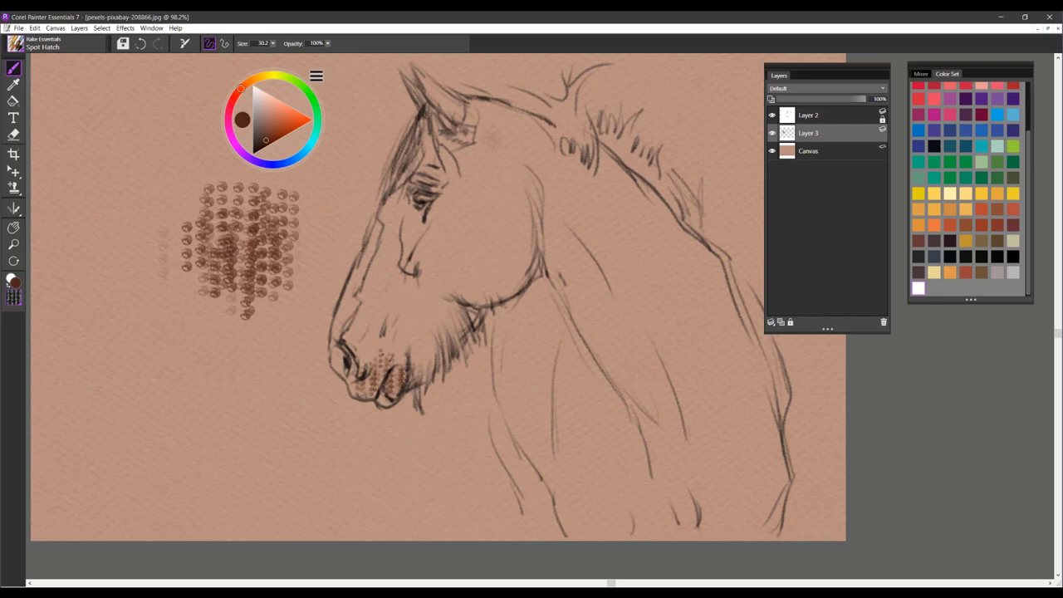
{"action": "left_click_drag", "start_coordinate": [379, 386], "coordinate": [382, 384]}
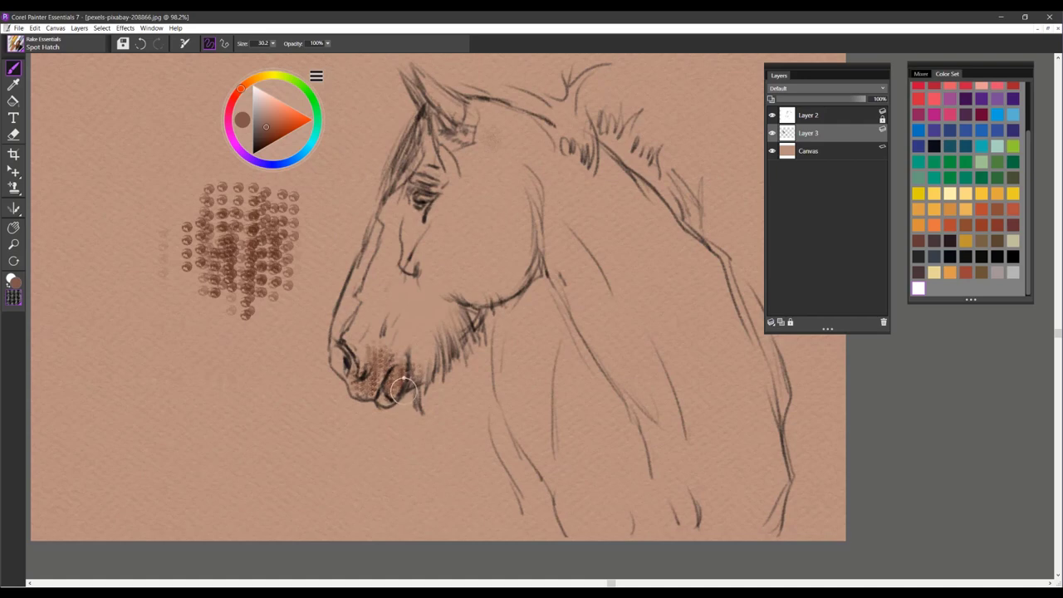
{"action": "left_click", "coordinate": [269, 144]}
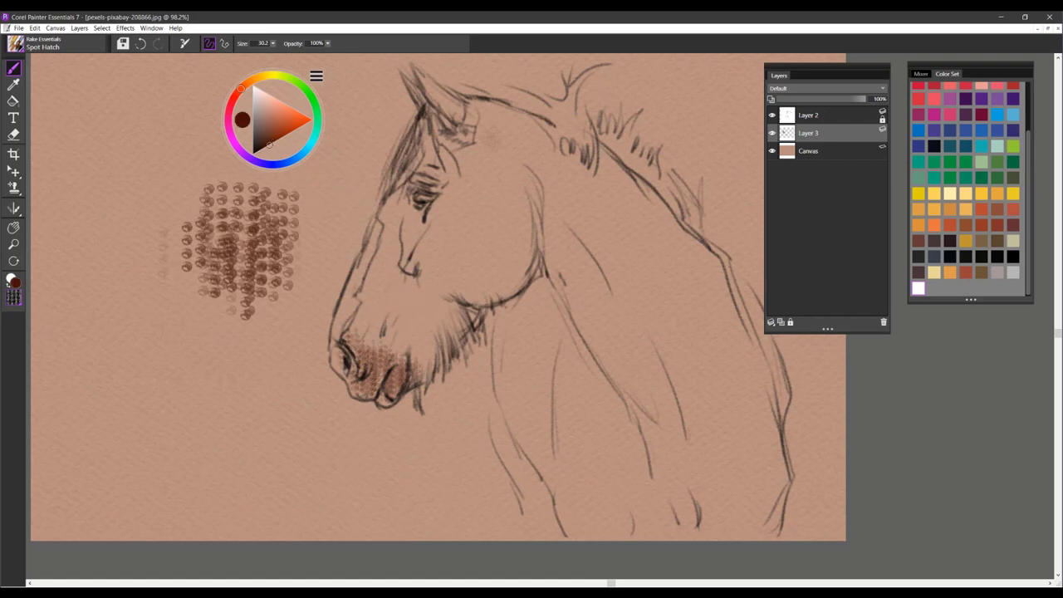
{"action": "left_click_drag", "start_coordinate": [358, 320], "coordinate": [392, 357]}
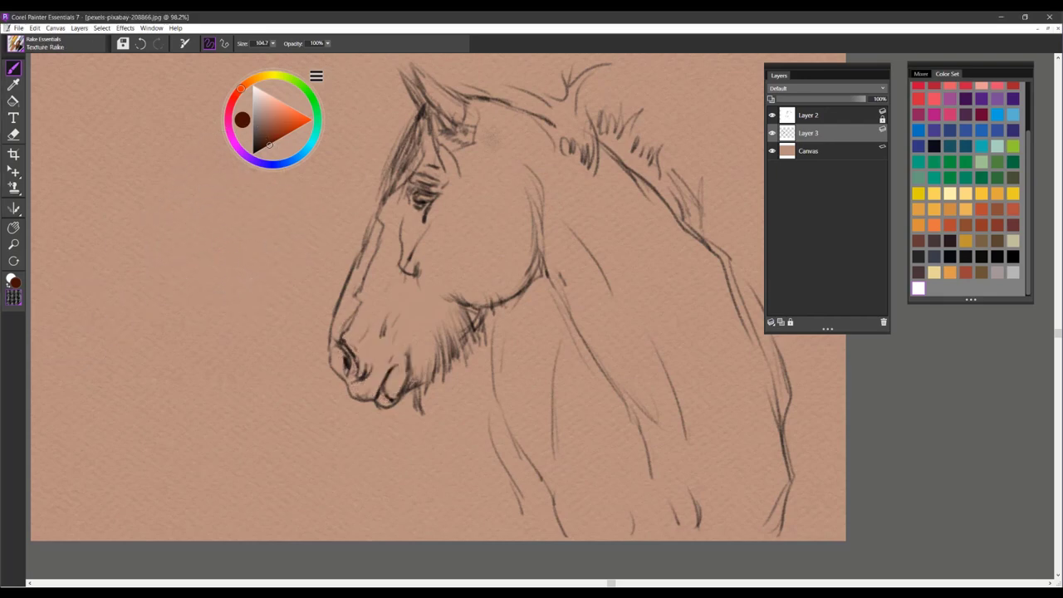
- Clear Layer 3 and test the Texture Rake brush in dark brown at size 104.7 beside the head and across the horse's cheek
{"action": "mouse_move", "coordinate": [227, 244]}
{"action": "left_mouse_down"}
{"action": "mouse_move", "coordinate": [207, 264]}
{"action": "mouse_move", "coordinate": [249, 241]}
{"action": "mouse_move", "coordinate": [183, 220]}
{"action": "mouse_move", "coordinate": [199, 249]}
{"action": "mouse_move", "coordinate": [283, 237]}
{"action": "mouse_move", "coordinate": [249, 282]}
{"action": "mouse_move", "coordinate": [187, 257]}
{"action": "mouse_move", "coordinate": [221, 329]}
{"action": "mouse_move", "coordinate": [283, 290]}
{"action": "mouse_move", "coordinate": [279, 222]}
{"action": "mouse_move", "coordinate": [162, 181]}
{"action": "mouse_move", "coordinate": [170, 265]}
{"action": "mouse_move", "coordinate": [249, 357]}
{"action": "mouse_move", "coordinate": [286, 303]}
{"action": "mouse_move", "coordinate": [207, 266]}
{"action": "left_mouse_up"}
{"action": "mouse_move", "coordinate": [444, 253]}
{"action": "left_mouse_down"}
{"action": "mouse_move", "coordinate": [481, 245]}
{"action": "mouse_move", "coordinate": [494, 279]}
{"action": "mouse_move", "coordinate": [517, 247]}
{"action": "mouse_move", "coordinate": [519, 206]}
{"action": "mouse_move", "coordinate": [523, 224]}
{"action": "mouse_move", "coordinate": [490, 241]}
{"action": "mouse_move", "coordinate": [498, 286]}
{"action": "mouse_move", "coordinate": [440, 287]}
{"action": "mouse_move", "coordinate": [424, 249]}
{"action": "mouse_move", "coordinate": [494, 253]}
{"action": "mouse_move", "coordinate": [498, 282]}
{"action": "mouse_move", "coordinate": [519, 266]}
{"action": "mouse_move", "coordinate": [469, 220]}
{"action": "mouse_move", "coordinate": [498, 186]}
{"action": "mouse_move", "coordinate": [448, 224]}
{"action": "mouse_move", "coordinate": [461, 195]}
{"action": "mouse_move", "coordinate": [423, 240]}
{"action": "mouse_move", "coordinate": [432, 286]}
{"action": "mouse_move", "coordinate": [421, 349]}
{"action": "mouse_move", "coordinate": [414, 337]}
{"action": "mouse_move", "coordinate": [428, 307]}
{"action": "mouse_move", "coordinate": [457, 323]}
{"action": "mouse_move", "coordinate": [390, 348]}
{"action": "mouse_move", "coordinate": [386, 312]}
{"action": "mouse_move", "coordinate": [411, 286]}
{"action": "mouse_move", "coordinate": [481, 274]}
{"action": "mouse_move", "coordinate": [548, 157]}
{"action": "mouse_move", "coordinate": [494, 174]}
{"action": "mouse_move", "coordinate": [507, 125]}
{"action": "mouse_move", "coordinate": [539, 158]}
{"action": "mouse_move", "coordinate": [498, 150]}
{"action": "mouse_move", "coordinate": [452, 170]}
{"action": "mouse_move", "coordinate": [511, 191]}
{"action": "mouse_move", "coordinate": [523, 218]}
{"action": "mouse_move", "coordinate": [490, 275]}
{"action": "mouse_move", "coordinate": [423, 248]}
{"action": "mouse_move", "coordinate": [400, 216]}
{"action": "mouse_move", "coordinate": [449, 203]}
{"action": "mouse_move", "coordinate": [473, 237]}
{"action": "left_mouse_up"}
{"action": "mouse_move", "coordinate": [478, 292]}
{"action": "left_mouse_down"}
{"action": "mouse_move", "coordinate": [532, 224]}
{"action": "mouse_move", "coordinate": [515, 179]}
{"action": "left_mouse_up"}
- Rake white strokes over the cheek and below the eye, and tone them with dark reddish brown
{"action": "left_click", "coordinate": [918, 288]}
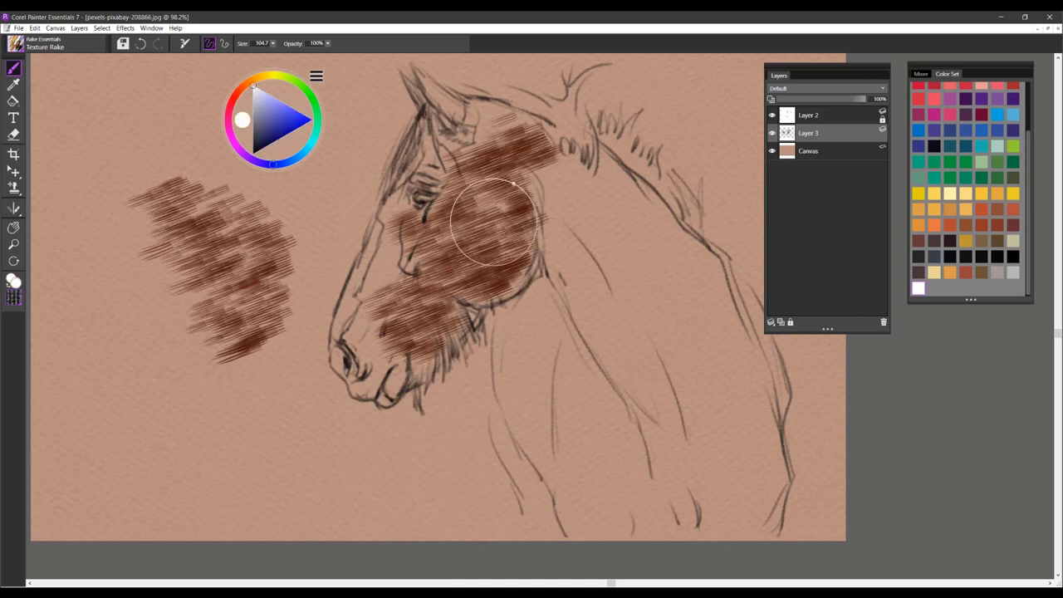
{"action": "mouse_move", "coordinate": [487, 216]}
{"action": "left_mouse_down"}
{"action": "mouse_move", "coordinate": [473, 248]}
{"action": "mouse_move", "coordinate": [479, 277]}
{"action": "mouse_move", "coordinate": [495, 274]}
{"action": "left_mouse_up"}
{"action": "mouse_move", "coordinate": [403, 248]}
{"action": "left_mouse_down"}
{"action": "mouse_move", "coordinate": [396, 207]}
{"action": "mouse_move", "coordinate": [413, 236]}
{"action": "mouse_move", "coordinate": [429, 230]}
{"action": "left_mouse_up"}
{"action": "left_click", "coordinate": [1012, 225]}
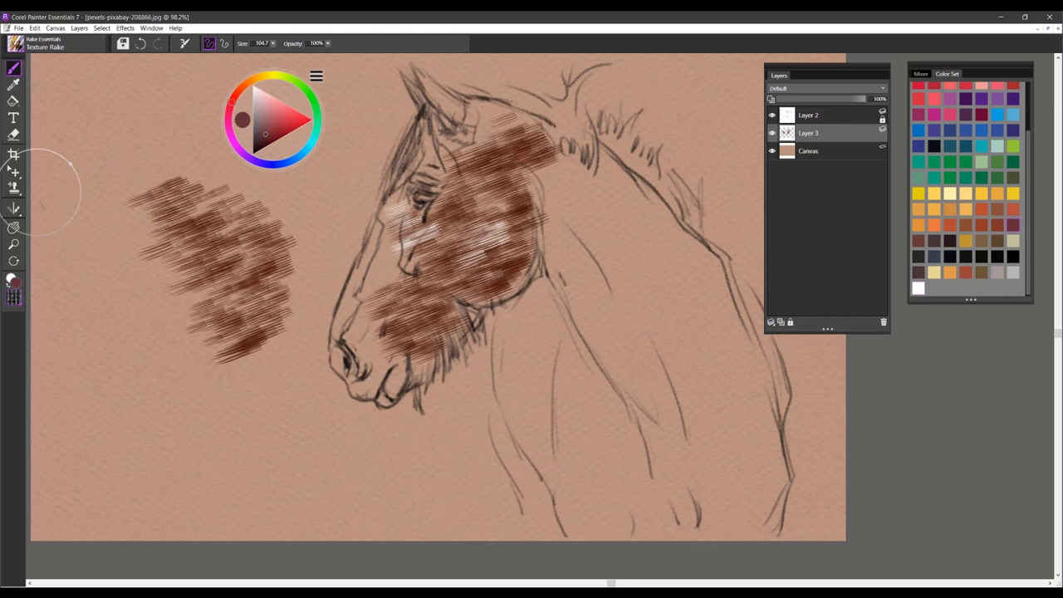
{"action": "mouse_move", "coordinate": [484, 212]}
{"action": "left_mouse_down"}
{"action": "mouse_move", "coordinate": [500, 237]}
{"action": "mouse_move", "coordinate": [492, 264]}
{"action": "mouse_move", "coordinate": [452, 315]}
{"action": "mouse_move", "coordinate": [398, 297]}
{"action": "mouse_move", "coordinate": [389, 203]}
{"action": "mouse_move", "coordinate": [477, 256]}
{"action": "left_mouse_up"}
{"action": "mouse_move", "coordinate": [496, 131]}
{"action": "left_mouse_down"}
{"action": "mouse_move", "coordinate": [466, 147]}
{"action": "mouse_move", "coordinate": [486, 114]}
{"action": "left_mouse_up"}
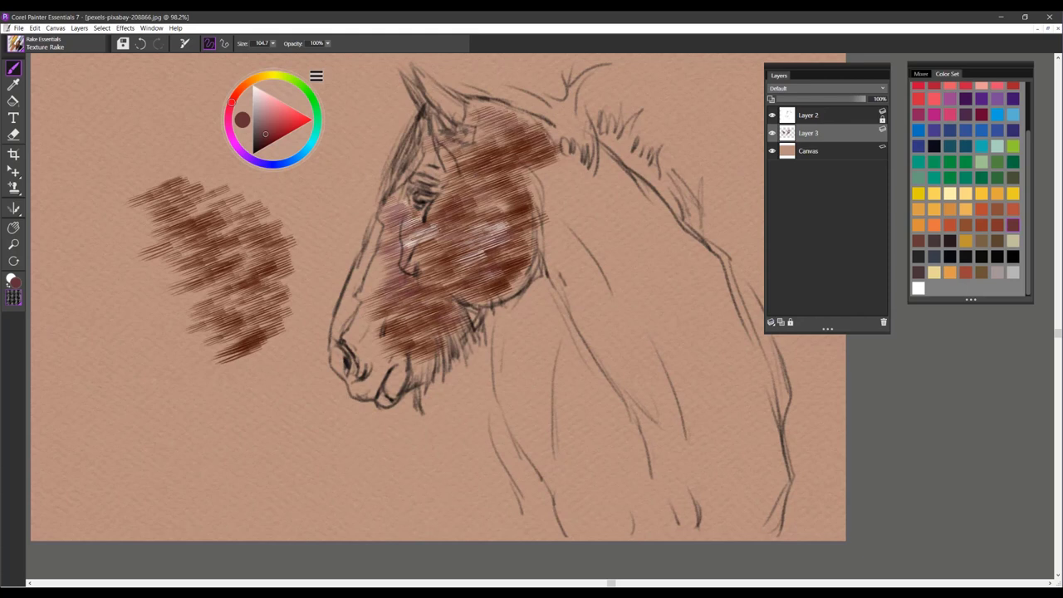
{"action": "left_click_drag", "start_coordinate": [476, 298], "coordinate": [523, 274]}
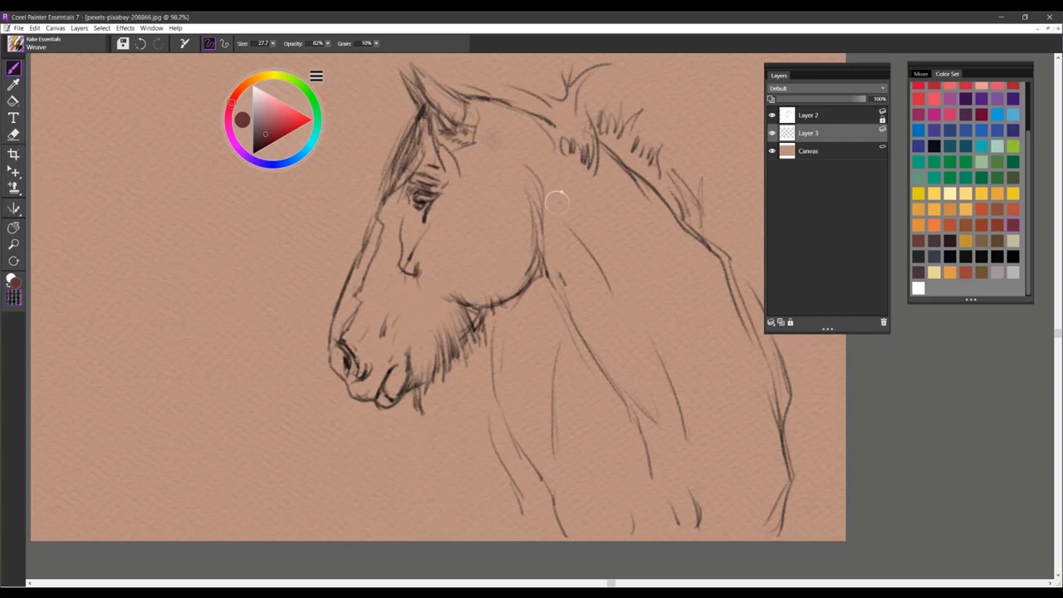
- Clear Layer 3 and shade the top of the head behind the ear in dark reddish brown with the Weave brush at size 27.7
{"action": "left_click_drag", "start_coordinate": [493, 131], "coordinate": [505, 141]}
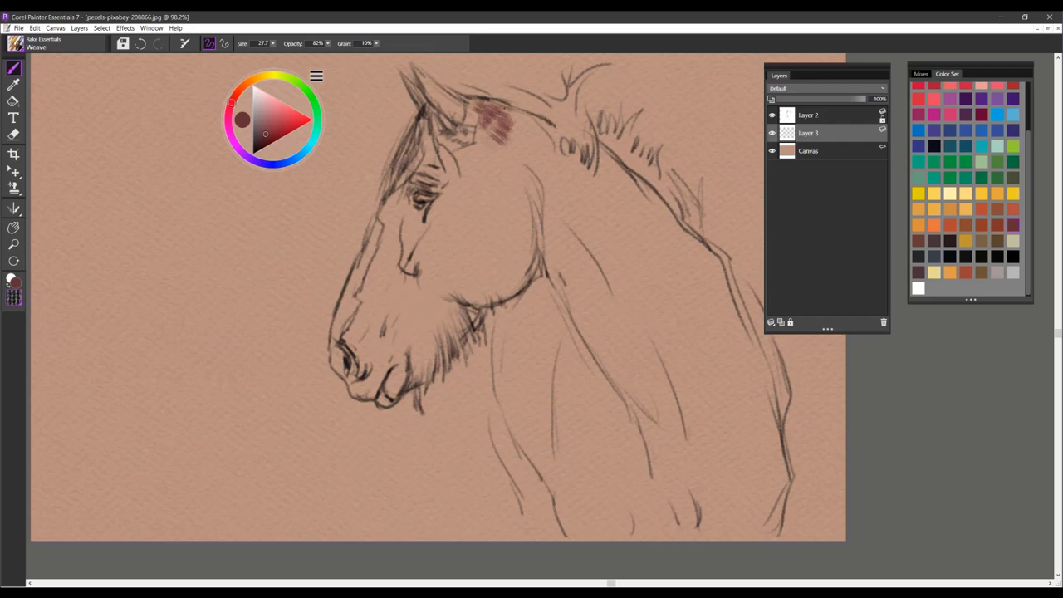
{"action": "mouse_move", "coordinate": [470, 105]}
{"action": "left_mouse_down"}
{"action": "mouse_move", "coordinate": [479, 120]}
{"action": "mouse_move", "coordinate": [528, 126]}
{"action": "mouse_move", "coordinate": [526, 140]}
{"action": "left_mouse_up"}
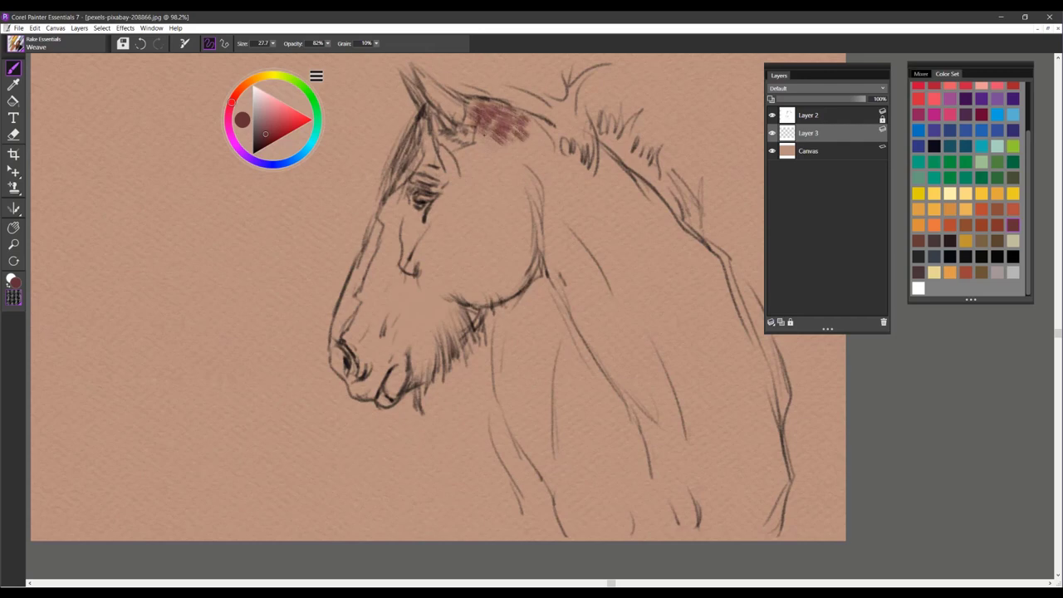
{"action": "mouse_move", "coordinate": [528, 122]}
{"action": "left_mouse_down"}
{"action": "mouse_move", "coordinate": [541, 128]}
{"action": "mouse_move", "coordinate": [504, 145]}
{"action": "mouse_move", "coordinate": [447, 135]}
{"action": "mouse_move", "coordinate": [454, 108]}
{"action": "mouse_move", "coordinate": [547, 129]}
{"action": "left_mouse_up"}
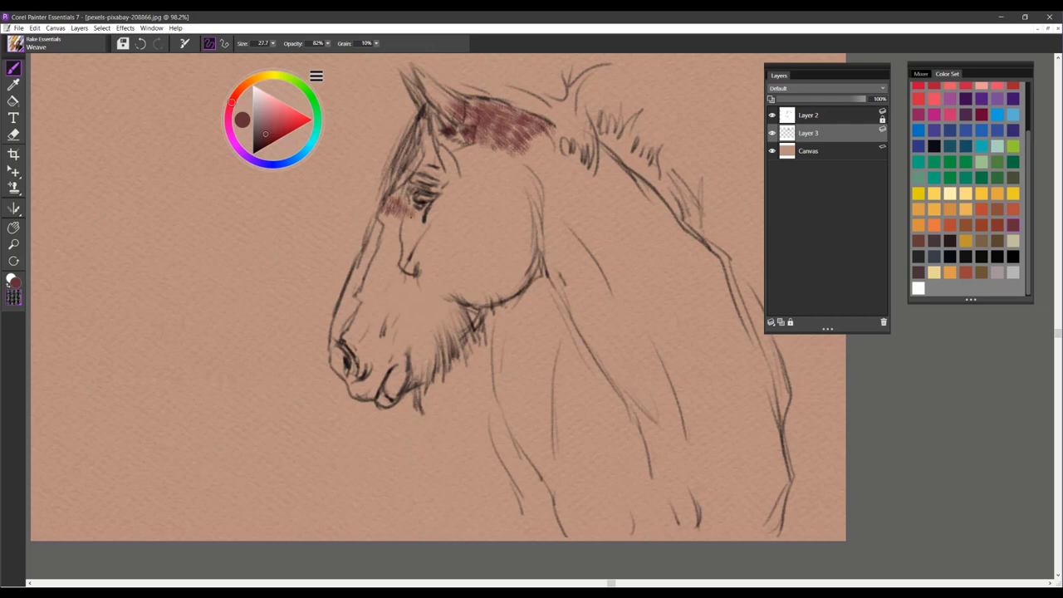
- Shade the face around the eye and down toward the nostril in the same dark reddish brown
{"action": "left_click_drag", "start_coordinate": [419, 218], "coordinate": [405, 228]}
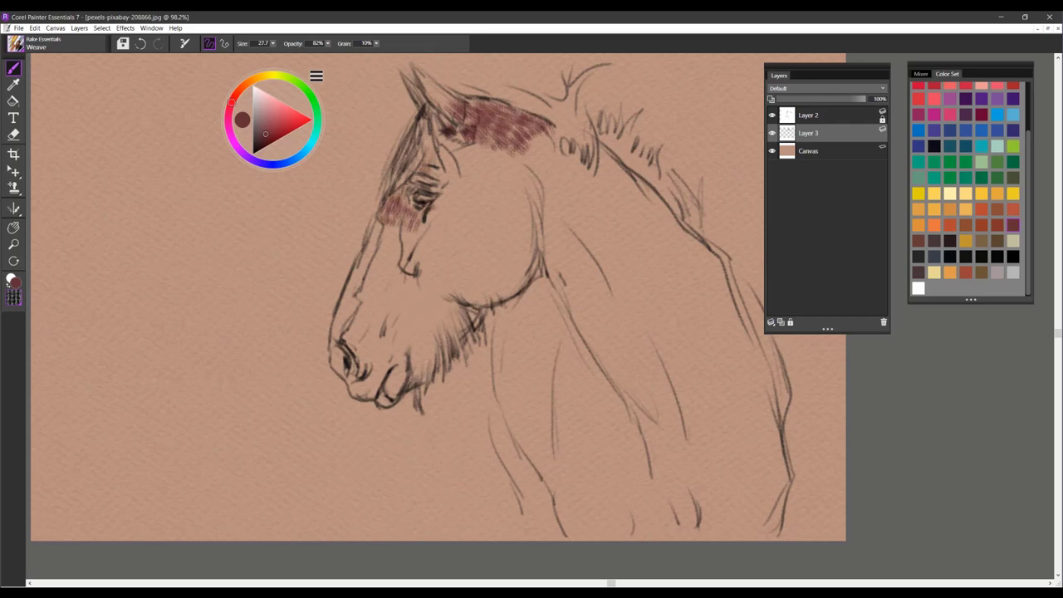
{"action": "mouse_move", "coordinate": [405, 183]}
{"action": "left_mouse_down"}
{"action": "mouse_move", "coordinate": [398, 228]}
{"action": "mouse_move", "coordinate": [381, 247]}
{"action": "left_mouse_up"}
{"action": "mouse_move", "coordinate": [410, 214]}
{"action": "left_mouse_down"}
{"action": "mouse_move", "coordinate": [401, 259]}
{"action": "mouse_move", "coordinate": [397, 249]}
{"action": "mouse_move", "coordinate": [378, 264]}
{"action": "mouse_move", "coordinate": [358, 299]}
{"action": "left_mouse_up"}
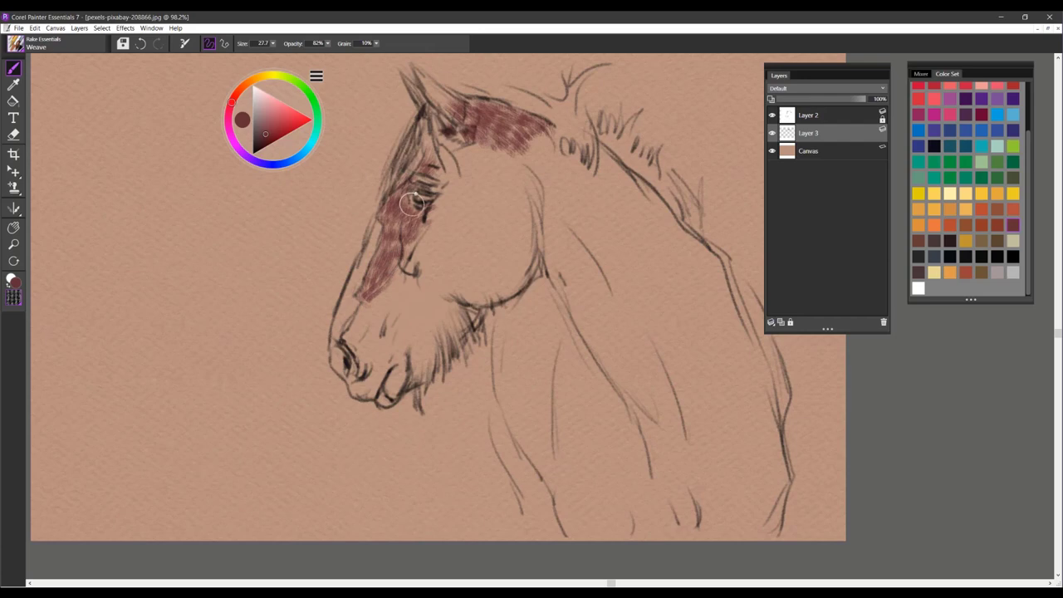
- Extend the shading at the back of the head and build up dark reddish brown along the rear edge of the jaw
{"action": "left_click_drag", "start_coordinate": [550, 131], "coordinate": [549, 148]}
{"action": "left_click_drag", "start_coordinate": [526, 229], "coordinate": [515, 277]}
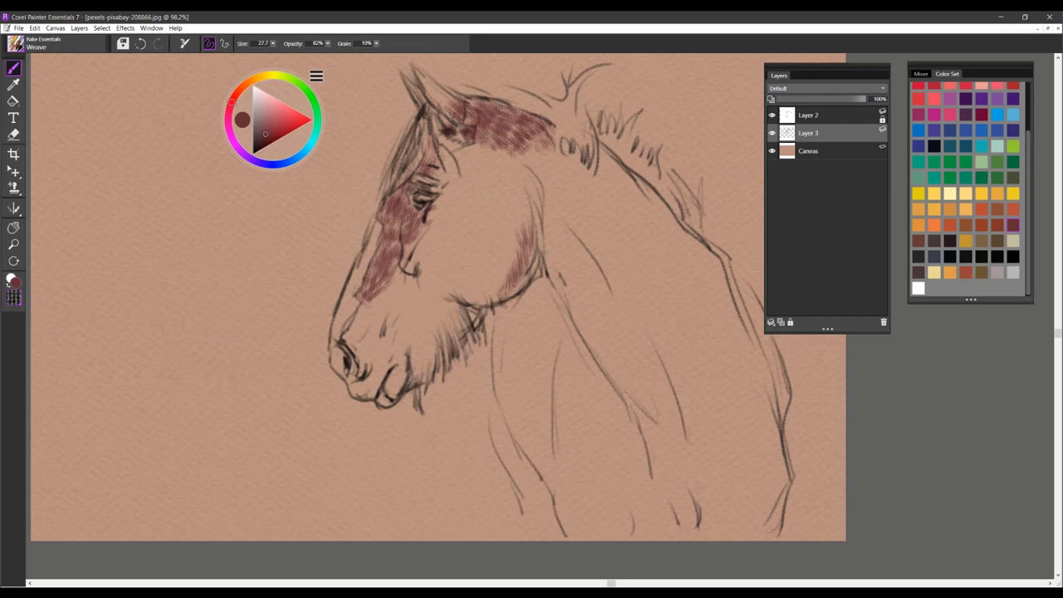
{"action": "left_click_drag", "start_coordinate": [527, 269], "coordinate": [518, 287]}
{"action": "mouse_move", "coordinate": [515, 246]}
{"action": "left_mouse_down"}
{"action": "mouse_move", "coordinate": [499, 290]}
{"action": "mouse_move", "coordinate": [528, 251]}
{"action": "left_mouse_up"}
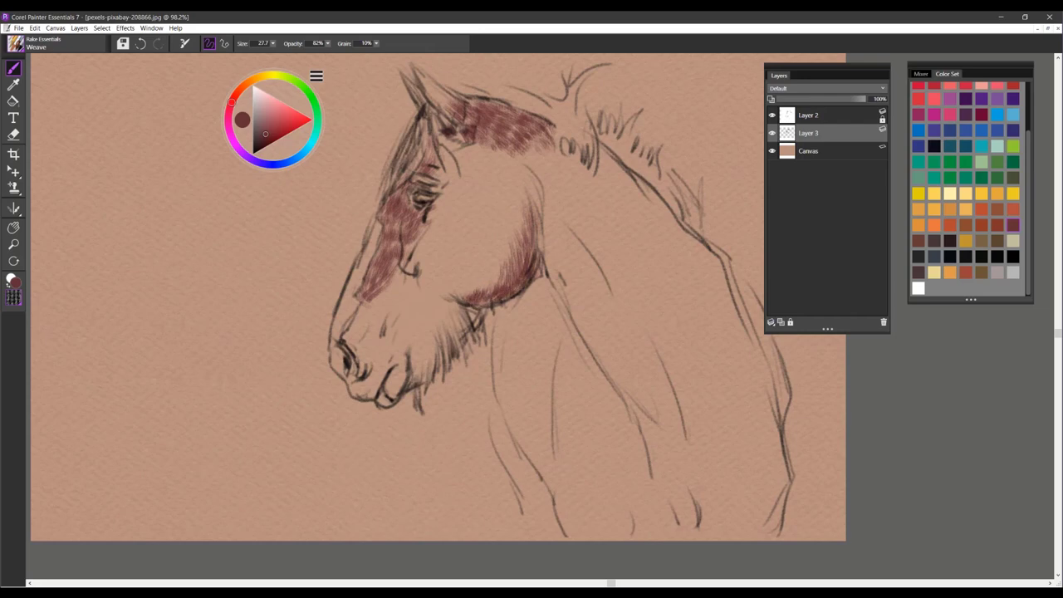
{"action": "mouse_move", "coordinate": [535, 234]}
{"action": "left_mouse_down"}
{"action": "mouse_move", "coordinate": [524, 272]}
{"action": "mouse_move", "coordinate": [528, 222]}
{"action": "mouse_move", "coordinate": [477, 281]}
{"action": "mouse_move", "coordinate": [508, 257]}
{"action": "left_mouse_up"}
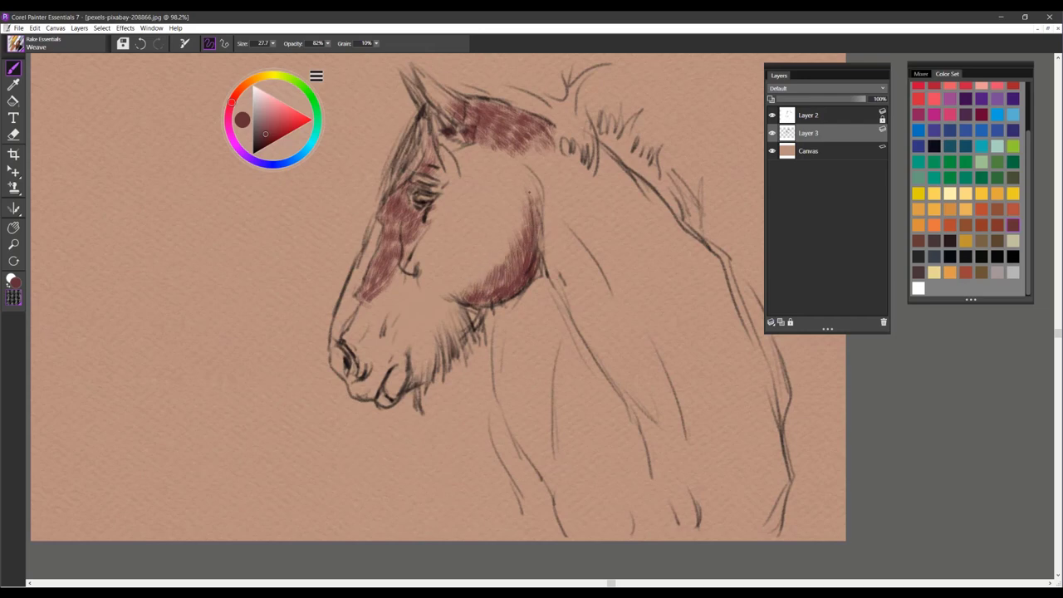
{"action": "left_click_drag", "start_coordinate": [529, 194], "coordinate": [513, 260]}
- Layer orange-red strokes over the jaw edge, ear, top of the head, eye area and nose bridge
{"action": "left_click", "coordinate": [946, 225]}
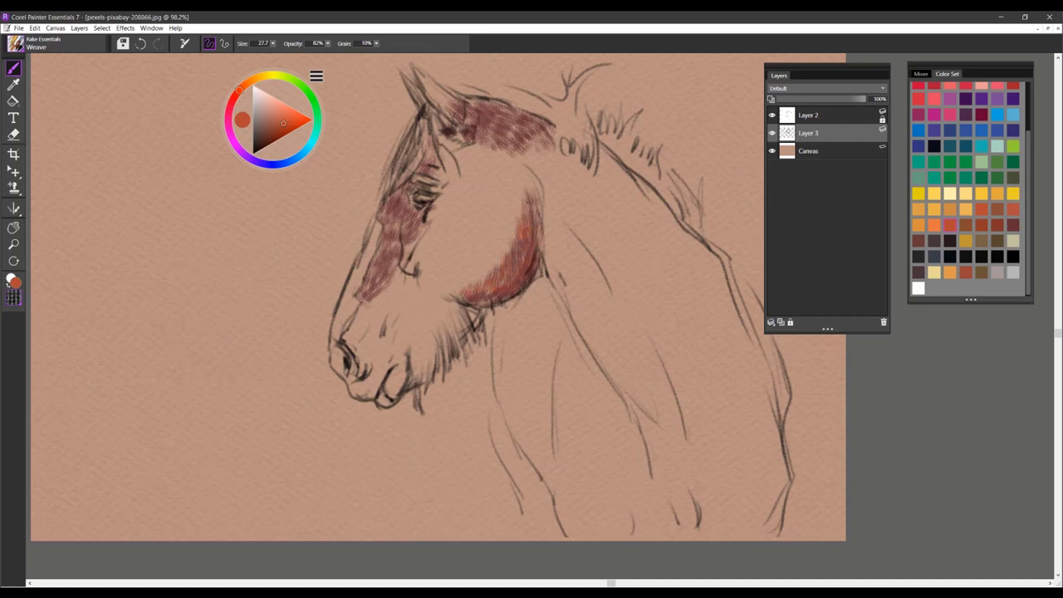
{"action": "left_click_drag", "start_coordinate": [536, 191], "coordinate": [529, 176]}
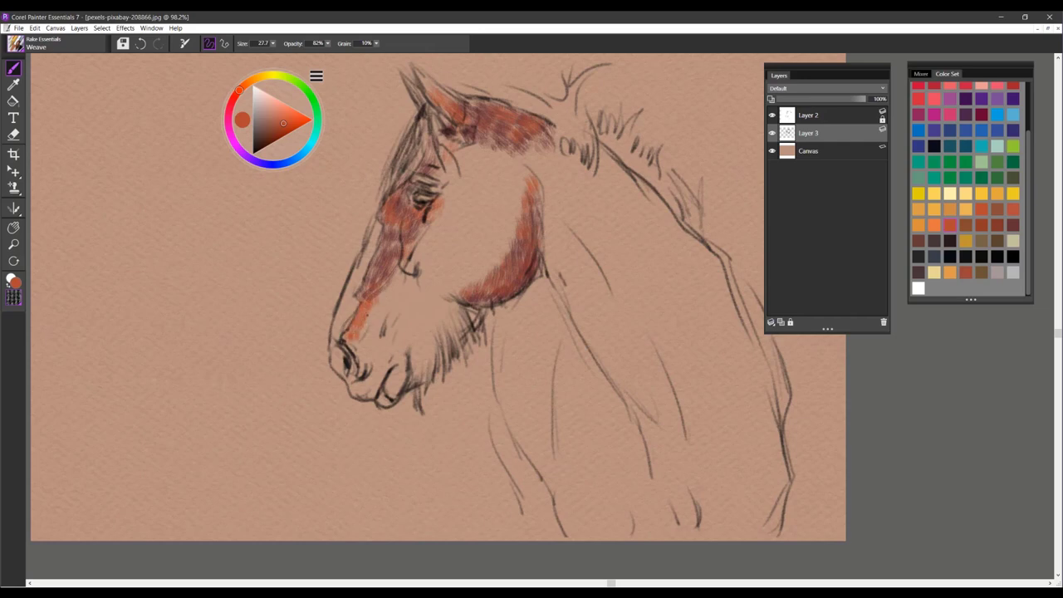
{"action": "left_click_drag", "start_coordinate": [428, 219], "coordinate": [455, 193]}
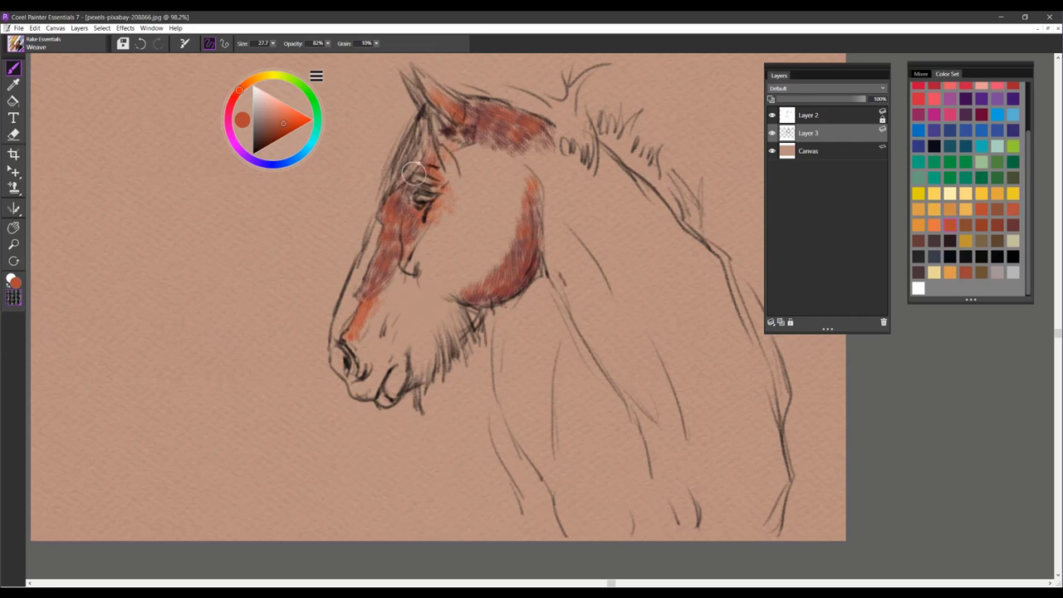
- Pick a reddish brown, shade the inner jaw, and fill the neck behind the jaw with long downward strokes
{"action": "left_click", "coordinate": [1001, 226]}
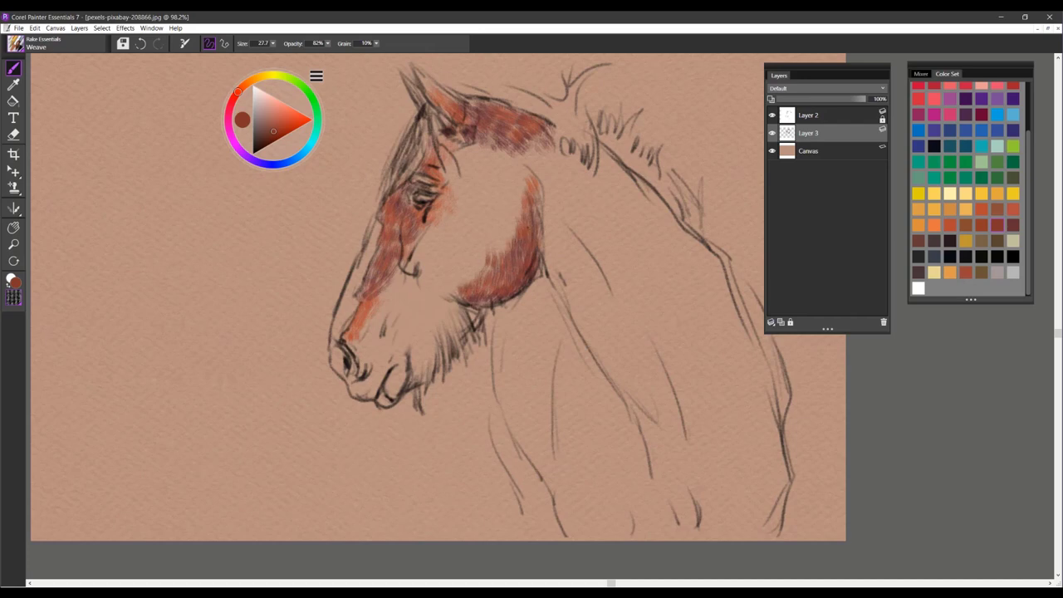
{"action": "mouse_move", "coordinate": [556, 241]}
{"action": "left_mouse_down"}
{"action": "mouse_move", "coordinate": [553, 265]}
{"action": "mouse_move", "coordinate": [552, 241]}
{"action": "mouse_move", "coordinate": [581, 323]}
{"action": "left_mouse_up"}
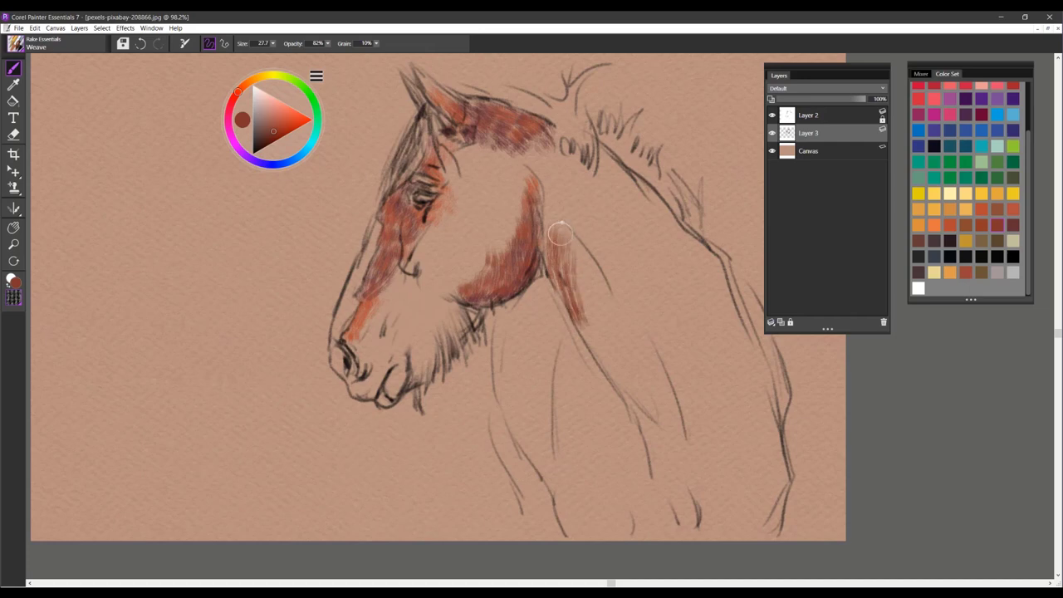
{"action": "mouse_move", "coordinate": [558, 237]}
{"action": "left_mouse_down"}
{"action": "mouse_move", "coordinate": [573, 249]}
{"action": "mouse_move", "coordinate": [598, 349]}
{"action": "left_mouse_up"}
{"action": "left_click_drag", "start_coordinate": [584, 263], "coordinate": [604, 355]}
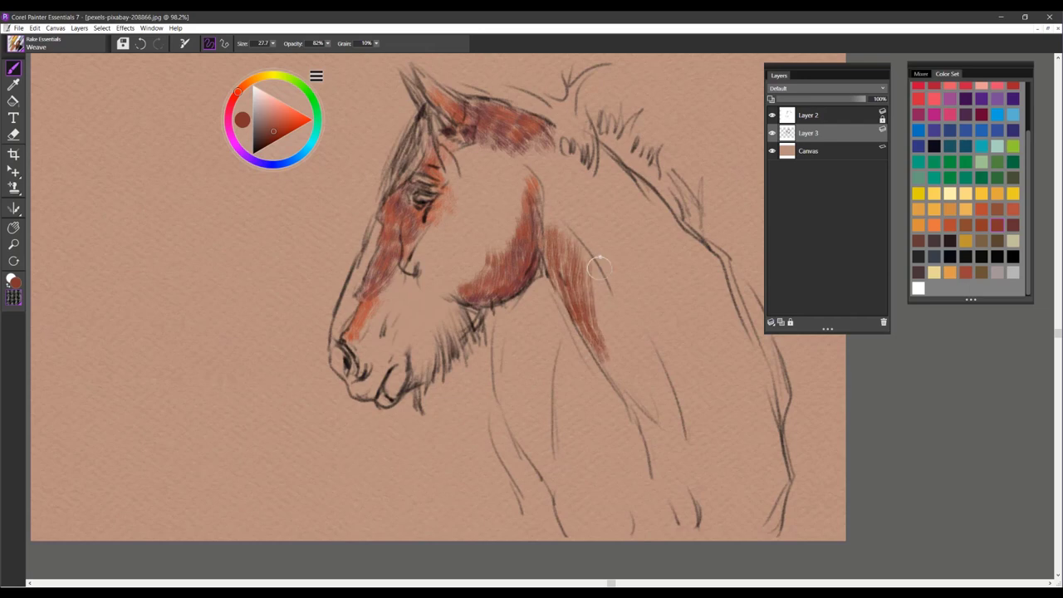
{"action": "left_click_drag", "start_coordinate": [596, 264], "coordinate": [615, 369]}
{"action": "left_click_drag", "start_coordinate": [591, 305], "coordinate": [611, 357]}
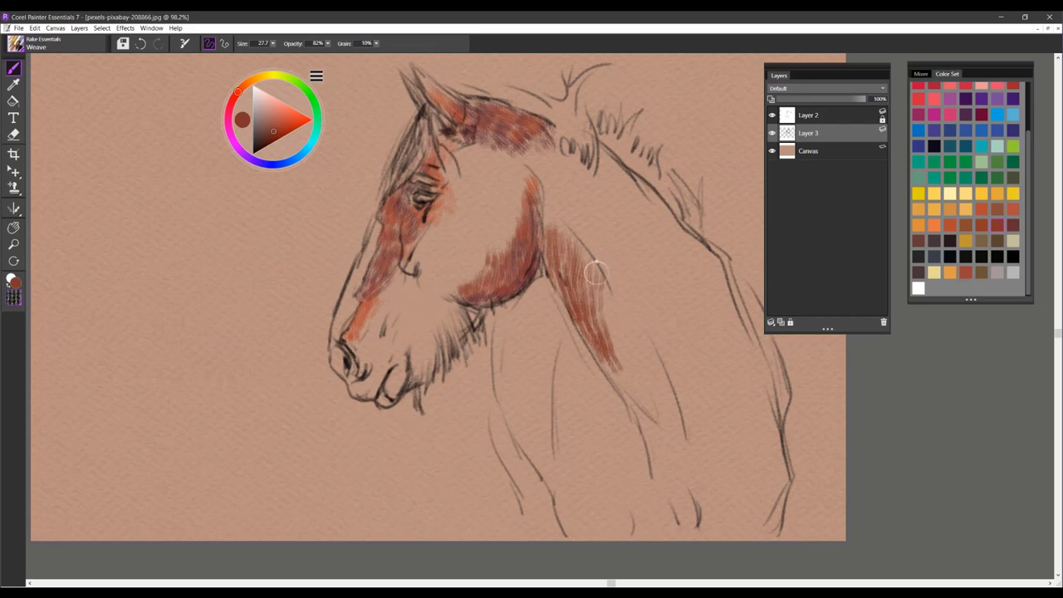
{"action": "left_click_drag", "start_coordinate": [595, 261], "coordinate": [592, 281]}
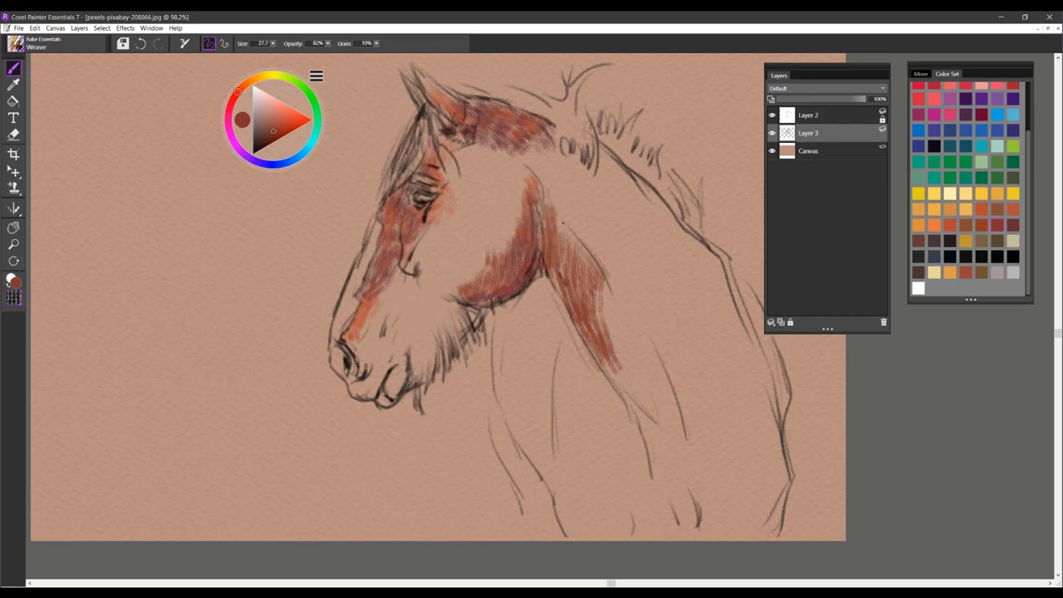
{"action": "mouse_move", "coordinate": [560, 232]}
{"action": "left_mouse_down"}
{"action": "mouse_move", "coordinate": [553, 237]}
{"action": "mouse_move", "coordinate": [572, 225]}
{"action": "mouse_move", "coordinate": [586, 275]}
{"action": "mouse_move", "coordinate": [569, 284]}
{"action": "mouse_move", "coordinate": [594, 332]}
{"action": "mouse_move", "coordinate": [606, 307]}
{"action": "mouse_move", "coordinate": [619, 367]}
{"action": "mouse_move", "coordinate": [623, 355]}
{"action": "left_mouse_up"}
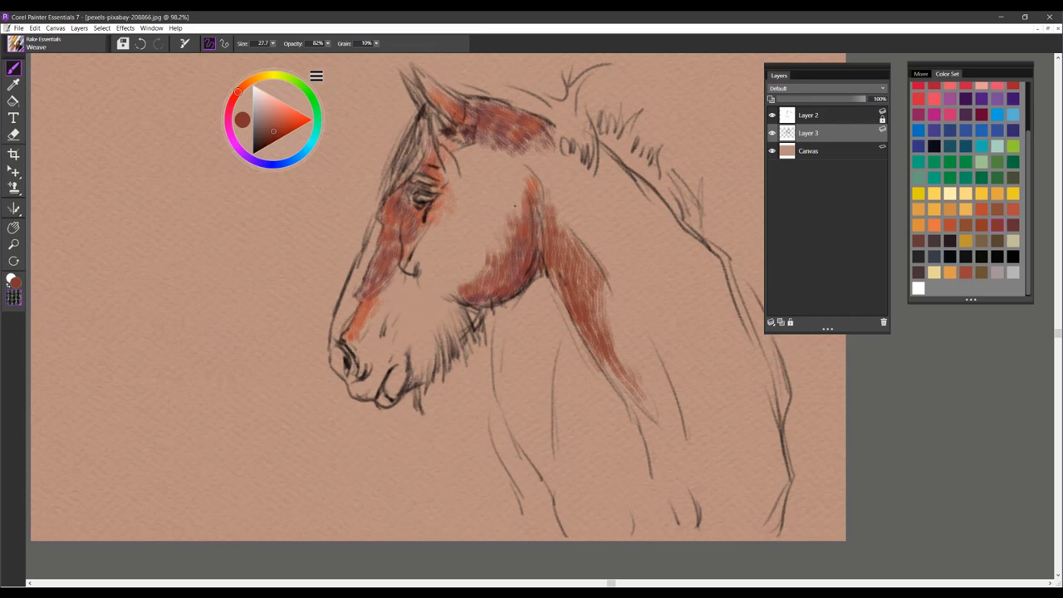
{"action": "left_click_drag", "start_coordinate": [619, 315], "coordinate": [643, 358]}
- Cross-hatch a reddish-brown test patch beside the head with the Weave brush at size 126.1, and reduce the size to 26.0
{"action": "mouse_move", "coordinate": [209, 258]}
{"action": "left_mouse_down"}
{"action": "mouse_move", "coordinate": [261, 261]}
{"action": "mouse_move", "coordinate": [255, 244]}
{"action": "left_mouse_up"}
{"action": "mouse_move", "coordinate": [171, 243]}
{"action": "left_mouse_down"}
{"action": "mouse_move", "coordinate": [218, 220]}
{"action": "mouse_move", "coordinate": [245, 286]}
{"action": "mouse_move", "coordinate": [284, 237]}
{"action": "mouse_move", "coordinate": [249, 218]}
{"action": "mouse_move", "coordinate": [242, 244]}
{"action": "mouse_move", "coordinate": [213, 225]}
{"action": "mouse_move", "coordinate": [209, 279]}
{"action": "mouse_move", "coordinate": [238, 237]}
{"action": "mouse_move", "coordinate": [261, 238]}
{"action": "mouse_move", "coordinate": [237, 249]}
{"action": "mouse_move", "coordinate": [249, 303]}
{"action": "left_mouse_up"}
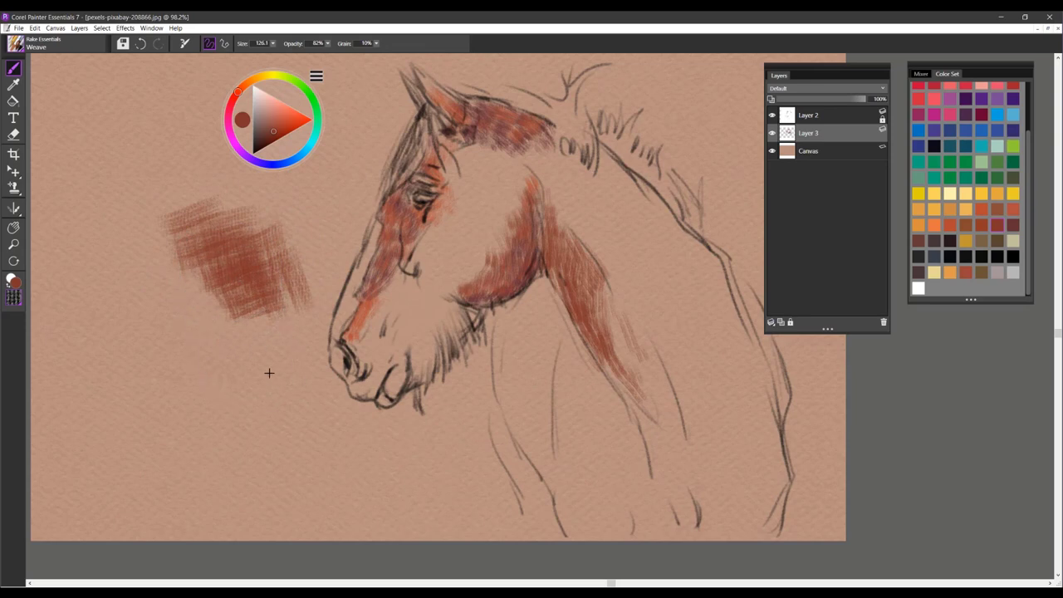
{"action": "left_click_drag", "start_coordinate": [268, 373], "coordinate": [259, 368]}
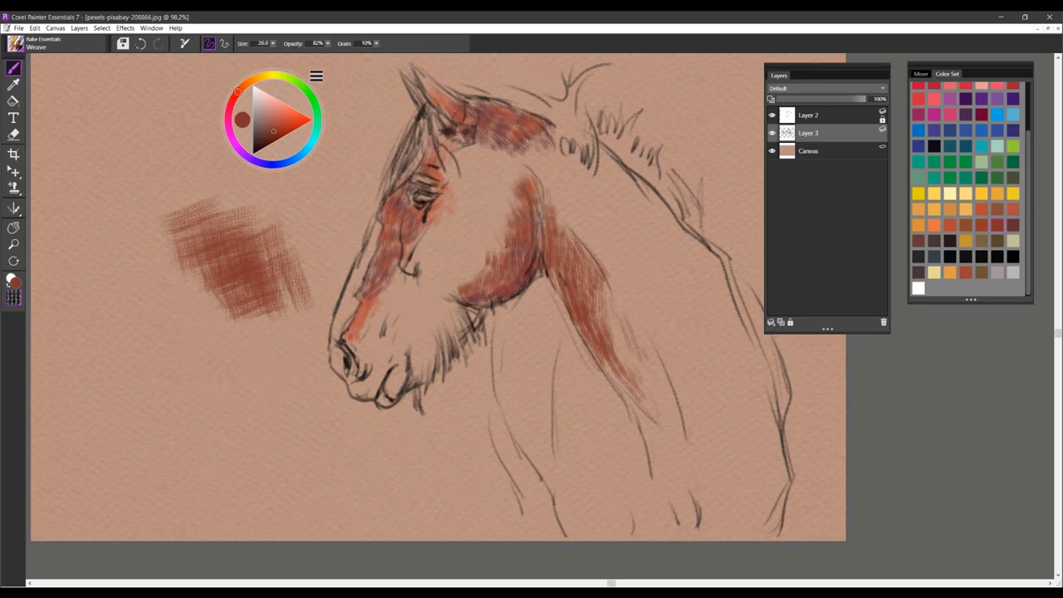
- Pick the dark reddish brown and deepen the ear, the area above the eye and the nostril
{"action": "left_click", "coordinate": [1011, 225]}
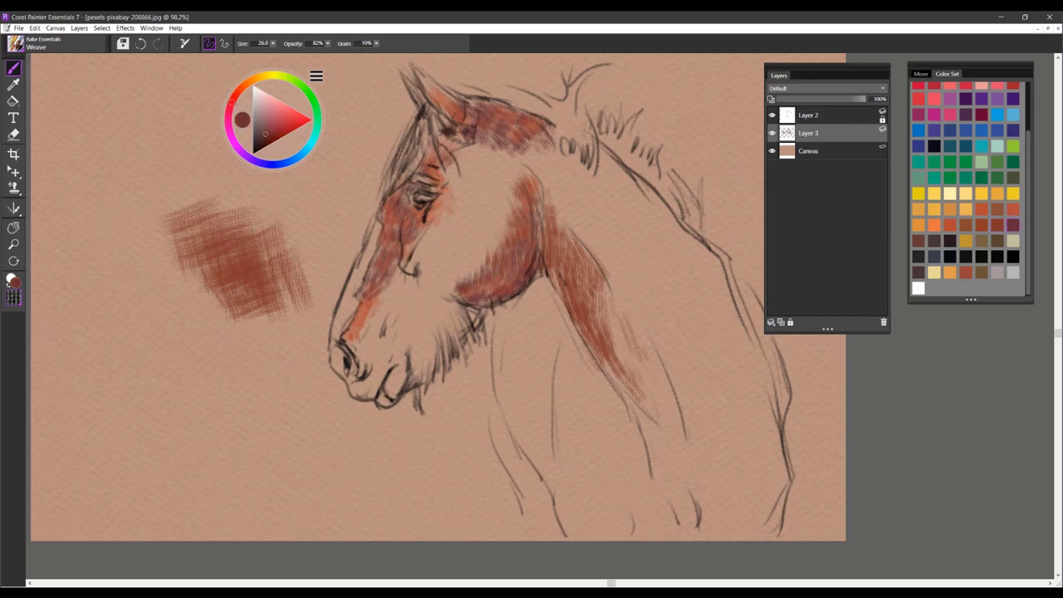
{"action": "mouse_move", "coordinate": [434, 126]}
{"action": "left_mouse_down"}
{"action": "mouse_move", "coordinate": [442, 106]}
{"action": "mouse_move", "coordinate": [430, 83]}
{"action": "left_mouse_up"}
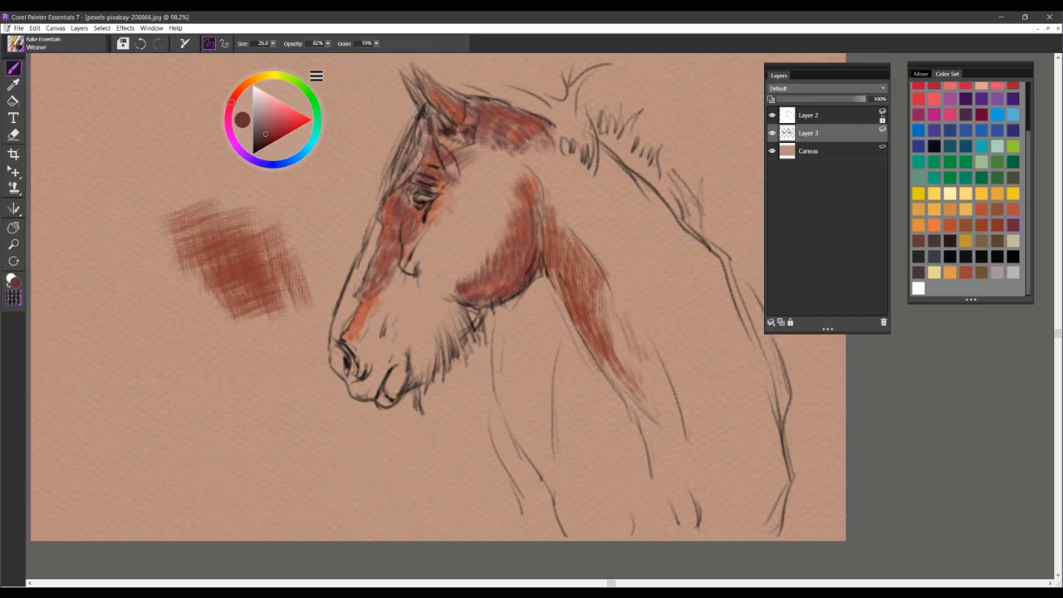
{"action": "left_click_drag", "start_coordinate": [350, 338], "coordinate": [358, 352]}
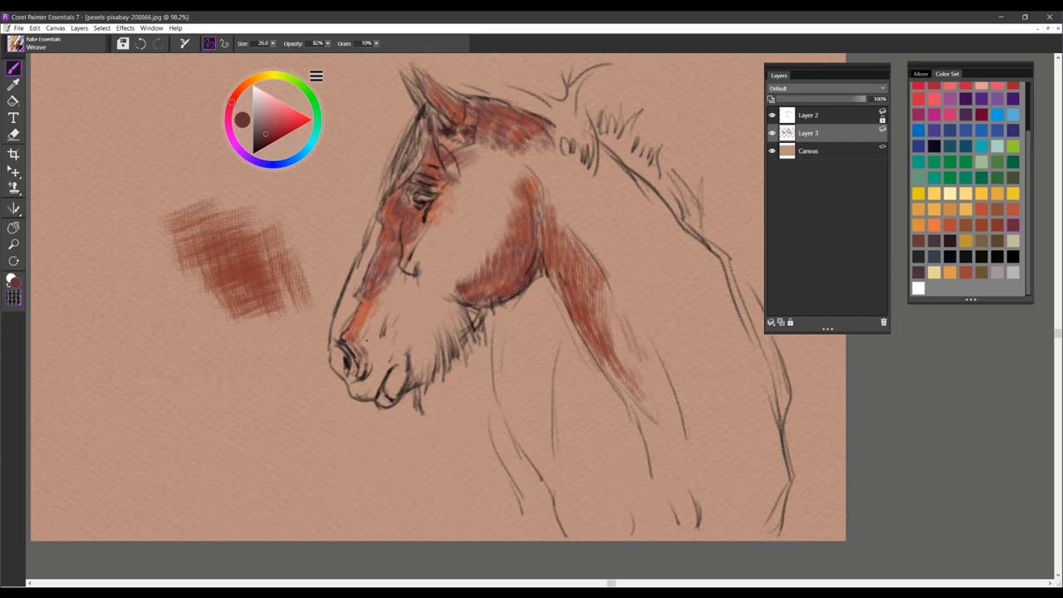